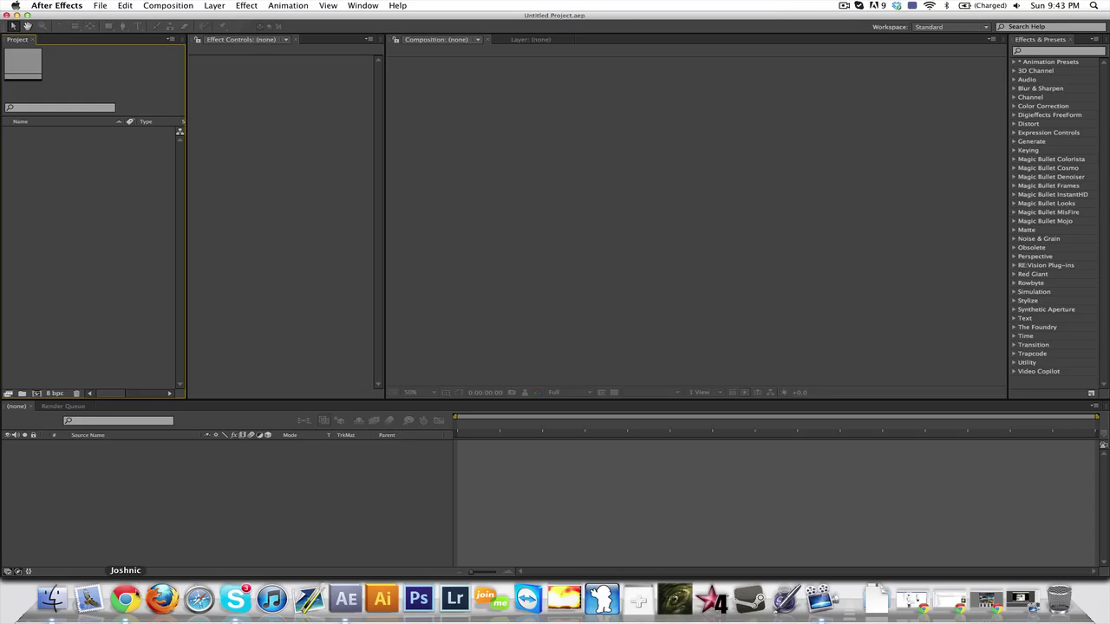
Import the MW2 .mp4 clip from My Clips > Fruit Editing Comp Clips into the project
click(137, 596)
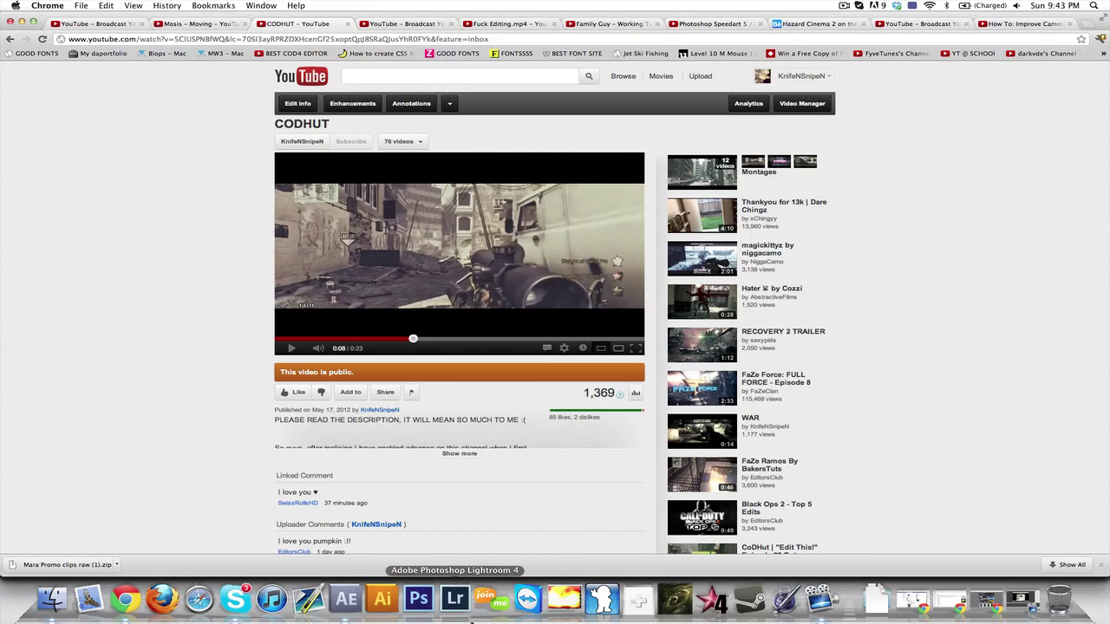
click(345, 598)
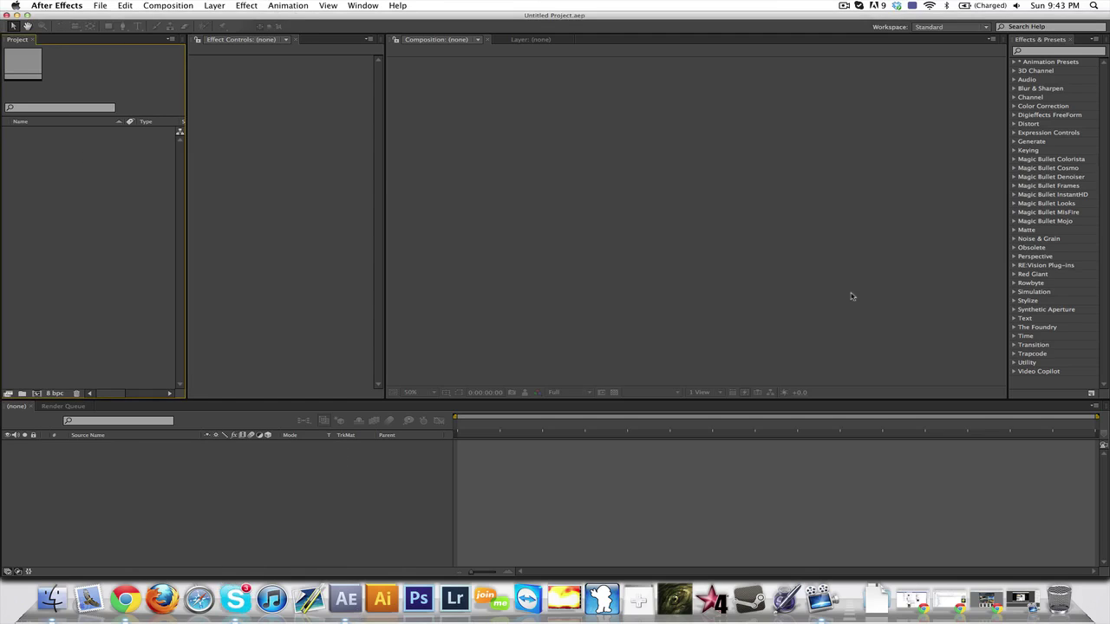
key(super+i)
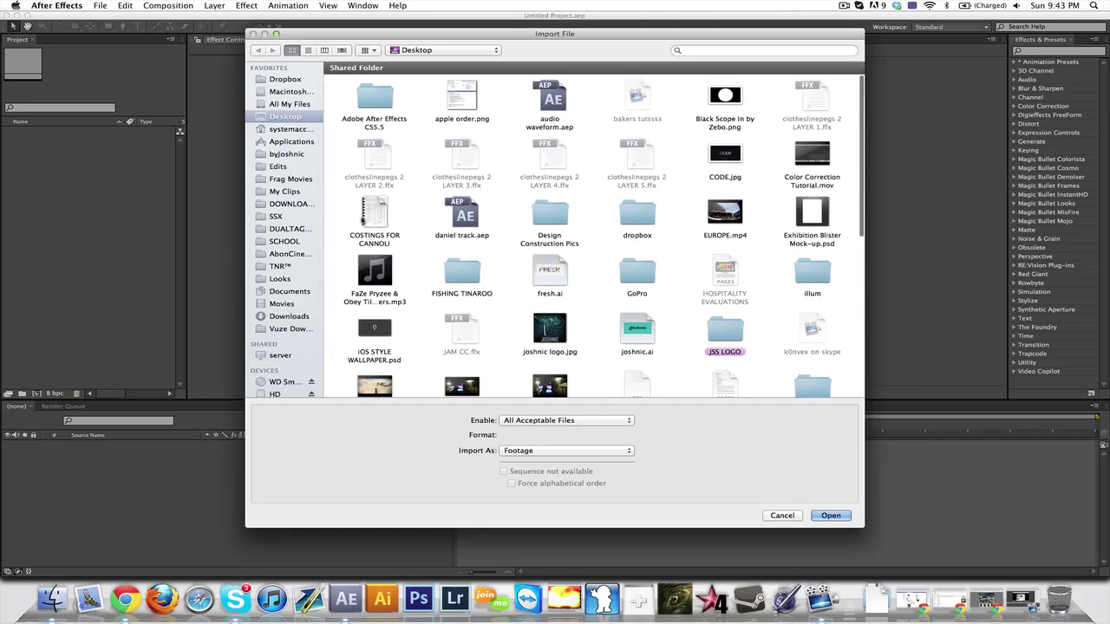
click(299, 192)
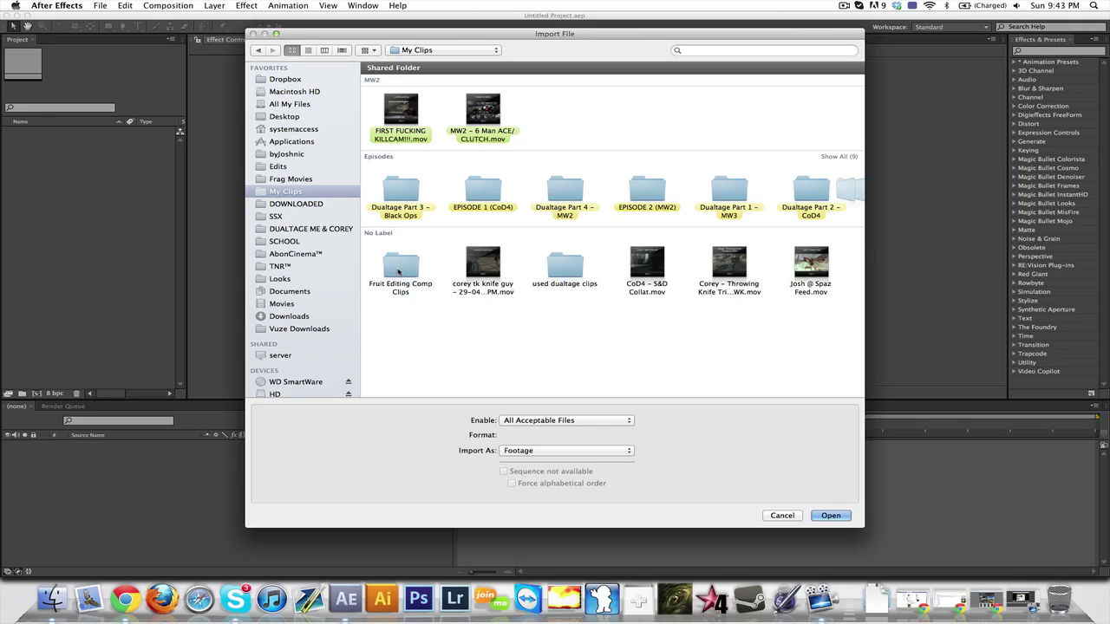
double_click(398, 271)
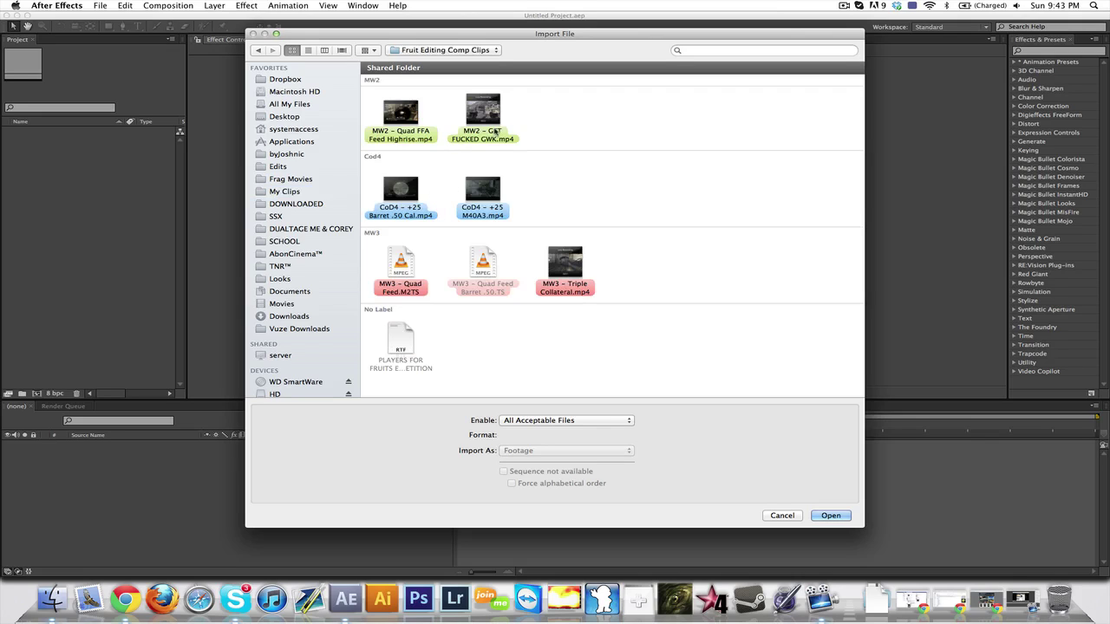
double_click(490, 136)
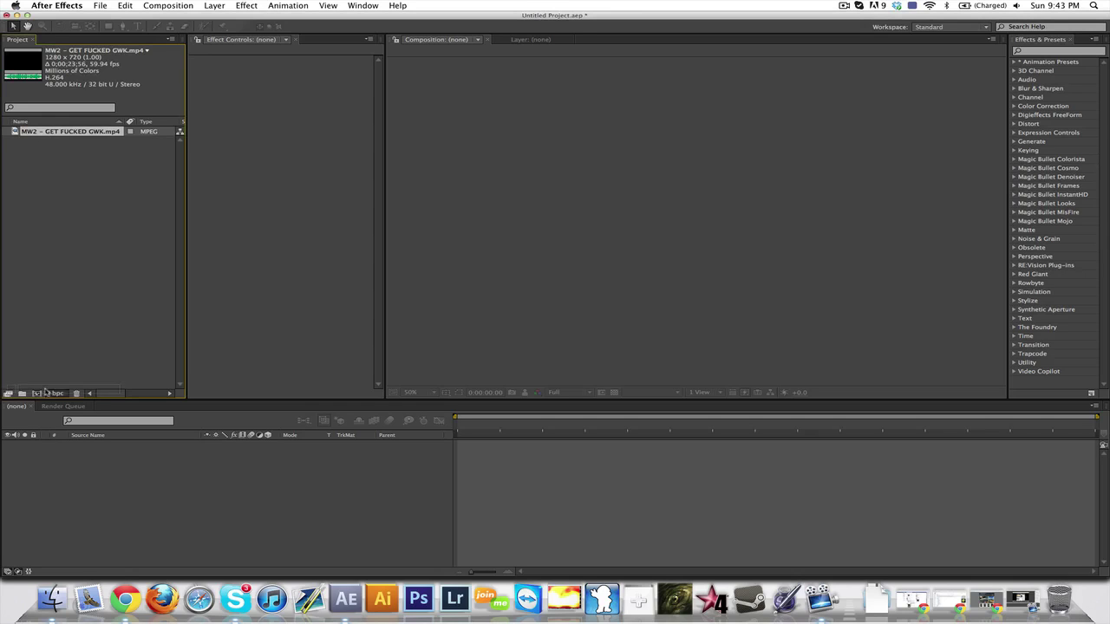
Create a composition from the MW2 clip and scrub to about 8 seconds
drag(46, 392, 37, 393)
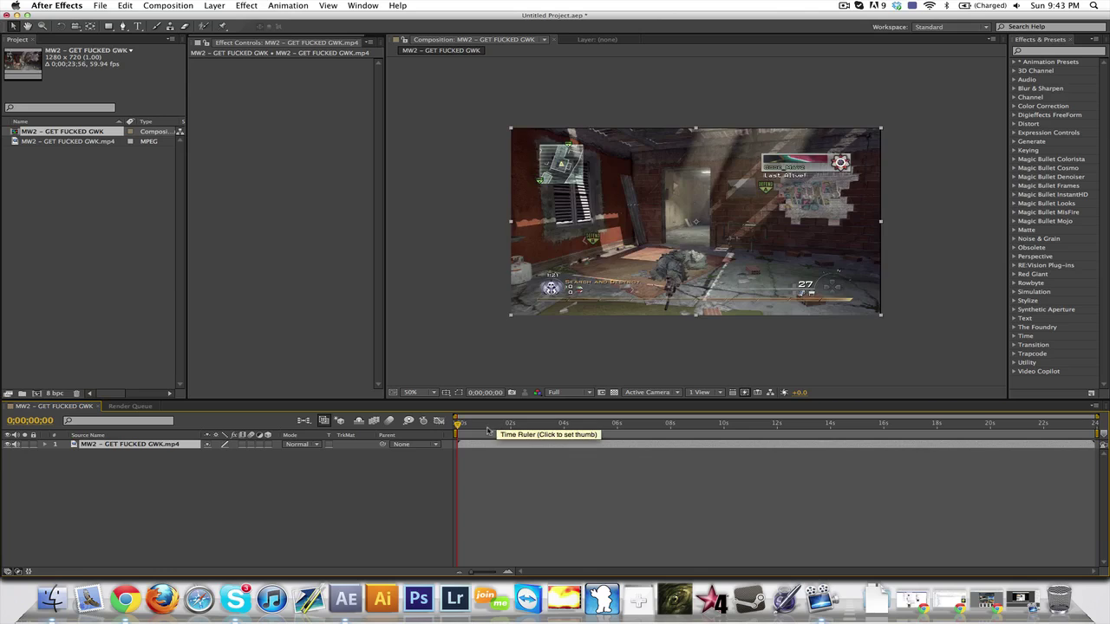
drag(487, 430, 507, 427)
drag(579, 431, 686, 431)
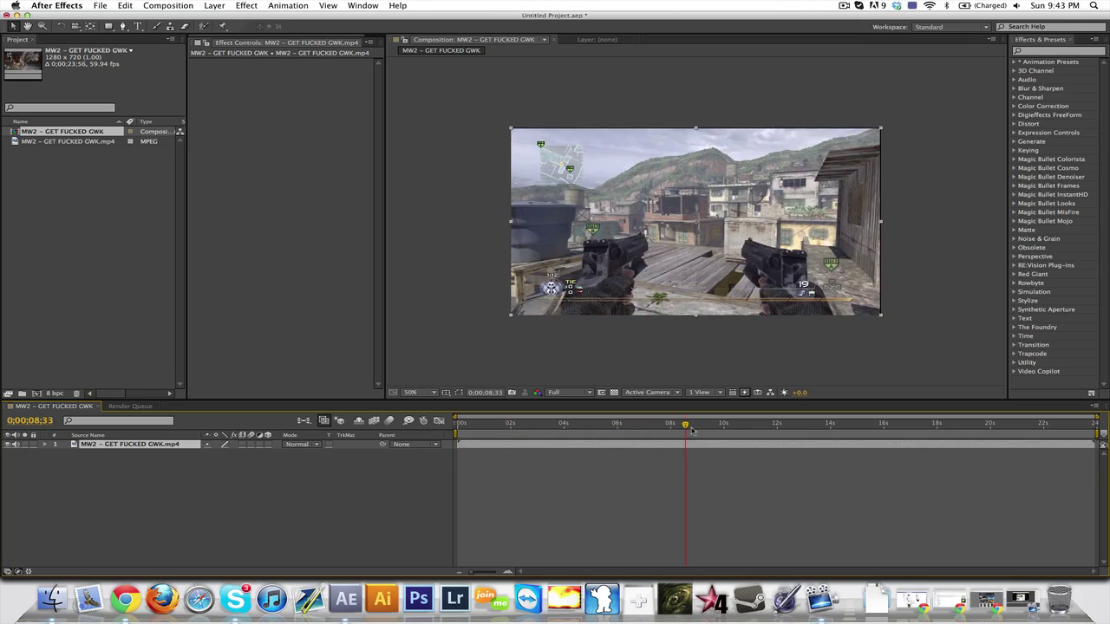
Set the clip's Scale to 101% at 0;00;08;33, then preview and return to that keyframe
key(s)
click(242, 453)
text(101)
key(Return)
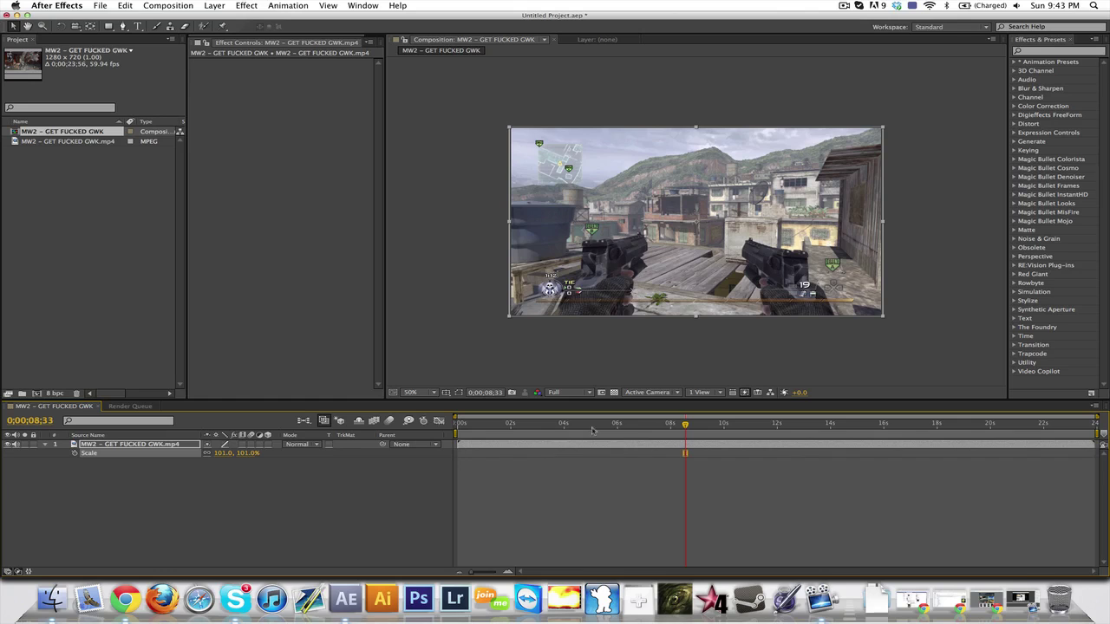
click(501, 425)
drag(527, 424, 535, 426)
key(k)
Cancel the accidental Photoshop file layer's save dialog
right_click(823, 522)
mouse_move(867, 479)
click(1013, 560)
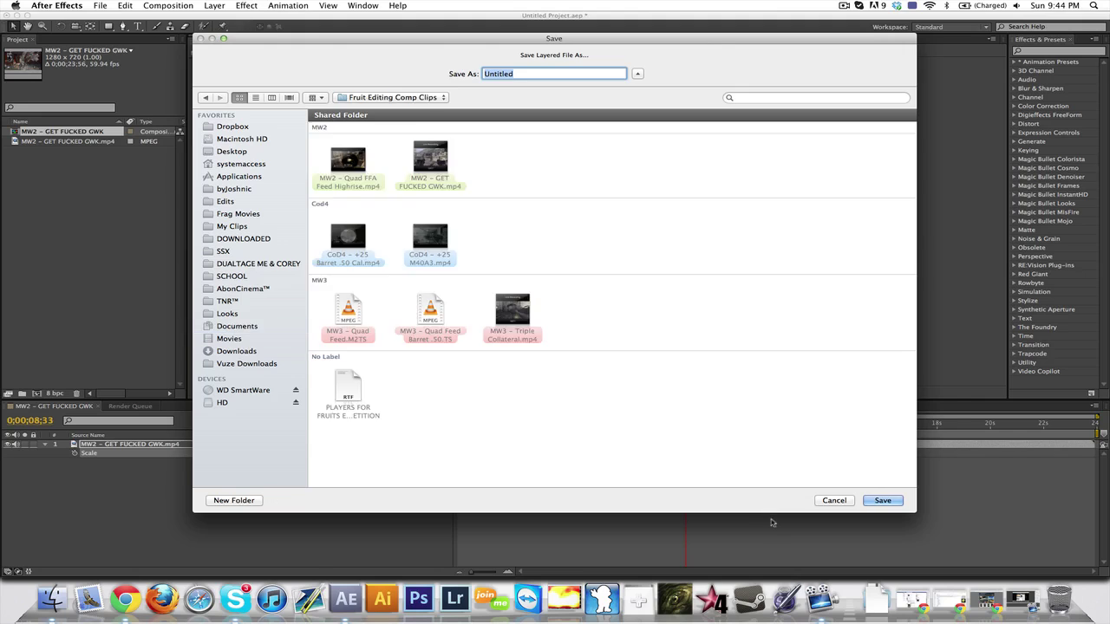
click(834, 501)
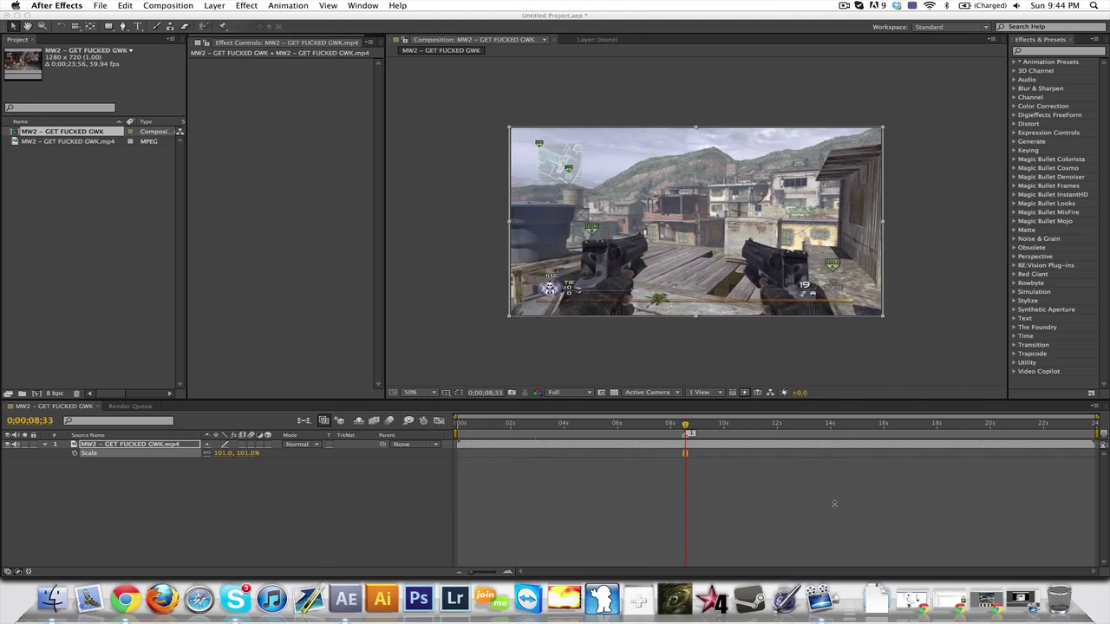
Add an adjustment layer above the MW2 clip from the timeline's New menu
right_click(916, 480)
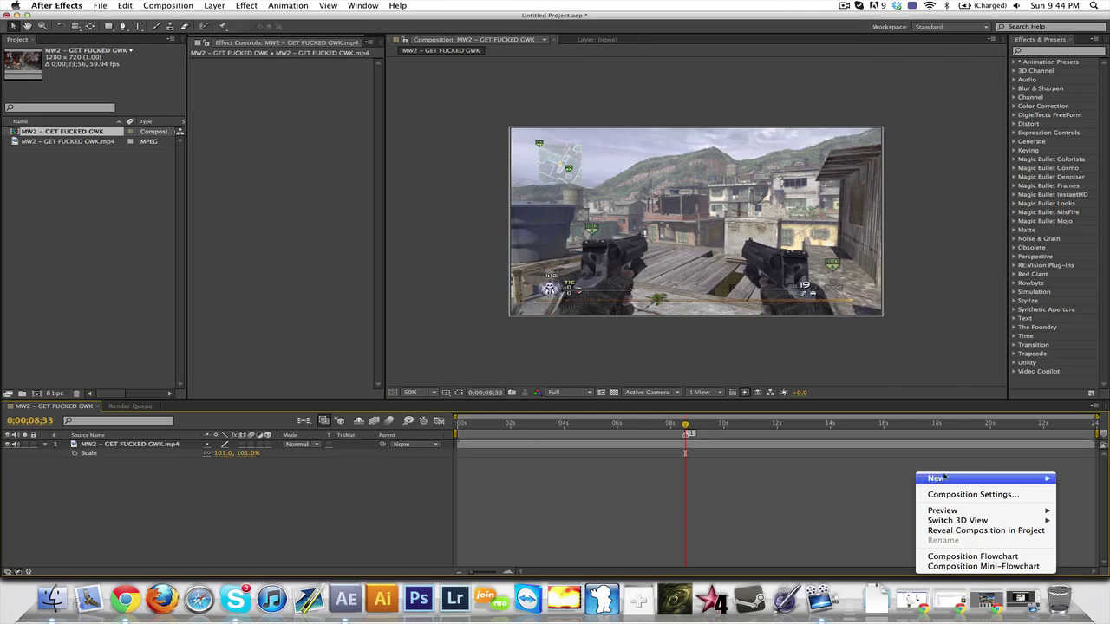
mouse_move(945, 478)
click(854, 557)
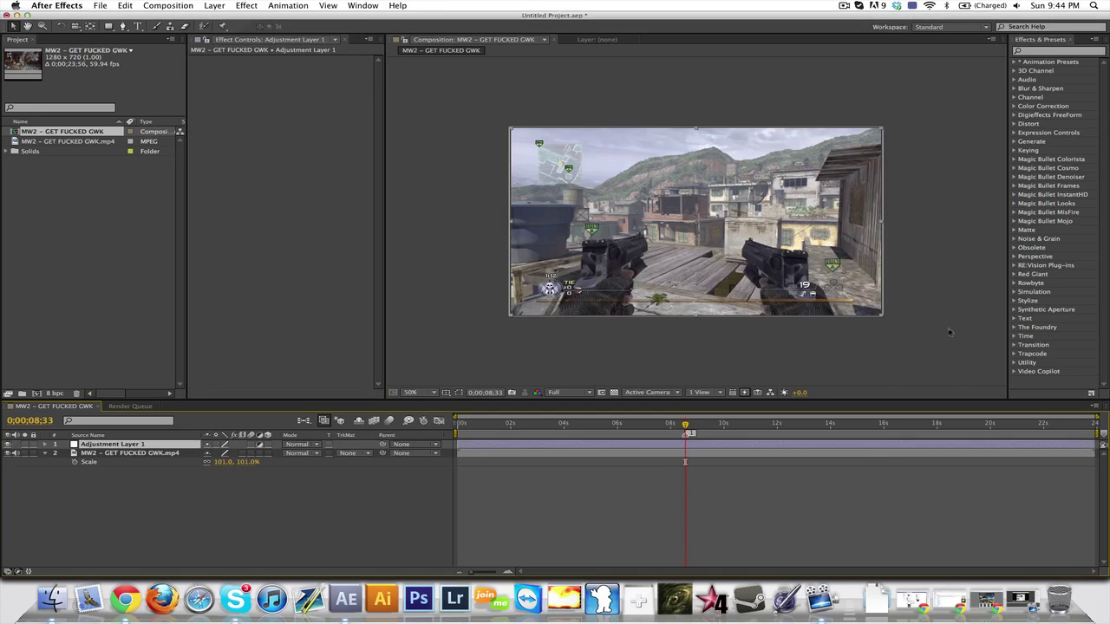
Apply Effect > Color Correction > Curves to the adjustment layer
click(1046, 52)
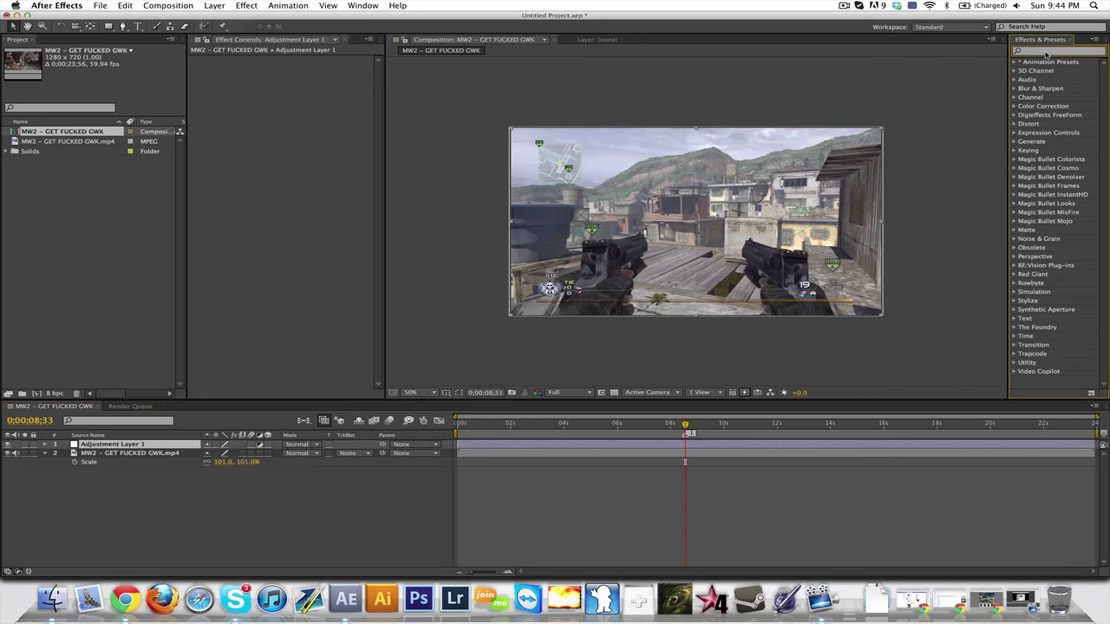
click(243, 6)
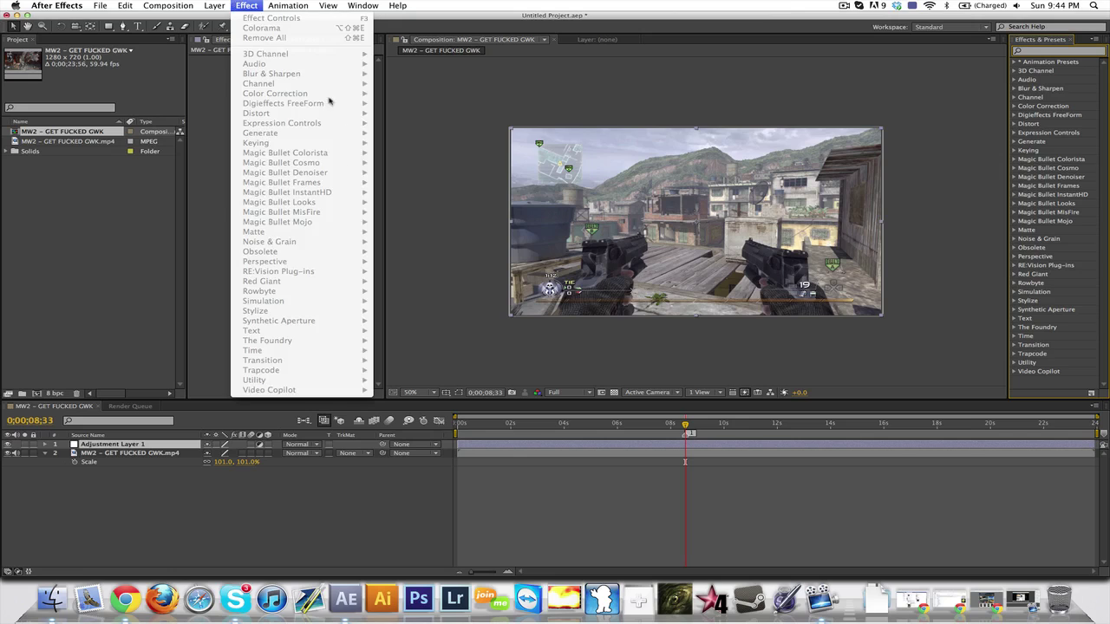
click(476, 463)
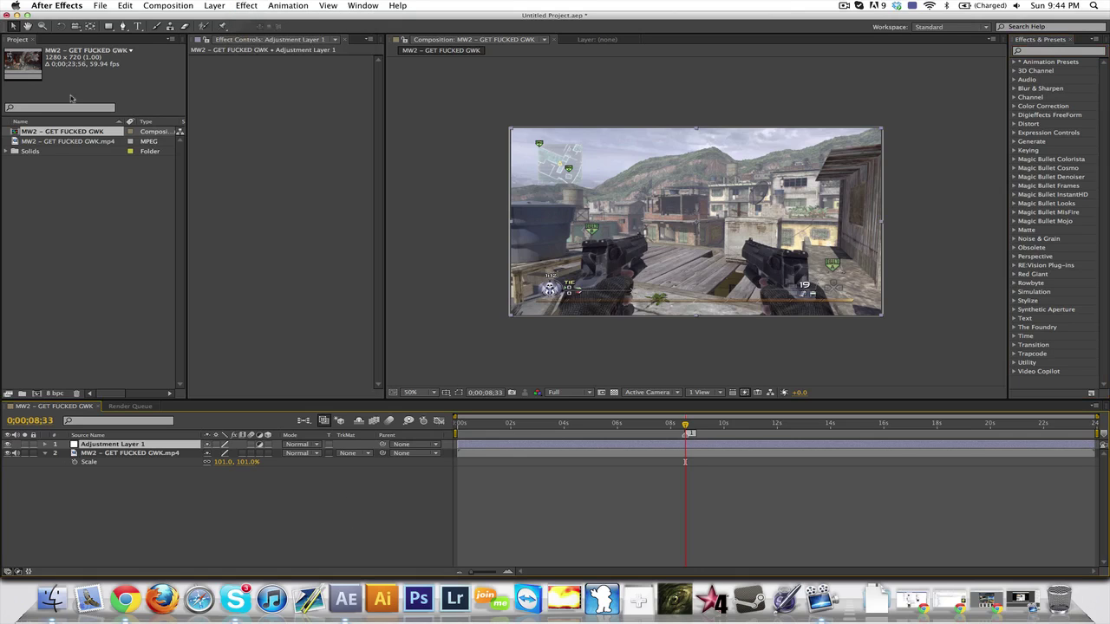
click(224, 5)
mouse_move(246, 5)
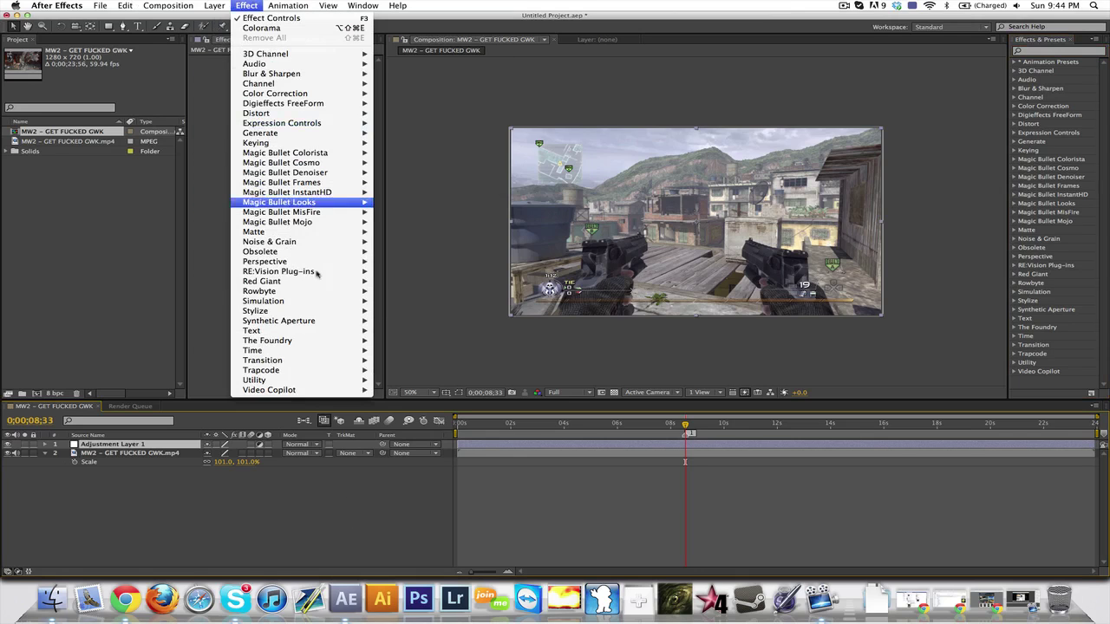
mouse_move(339, 113)
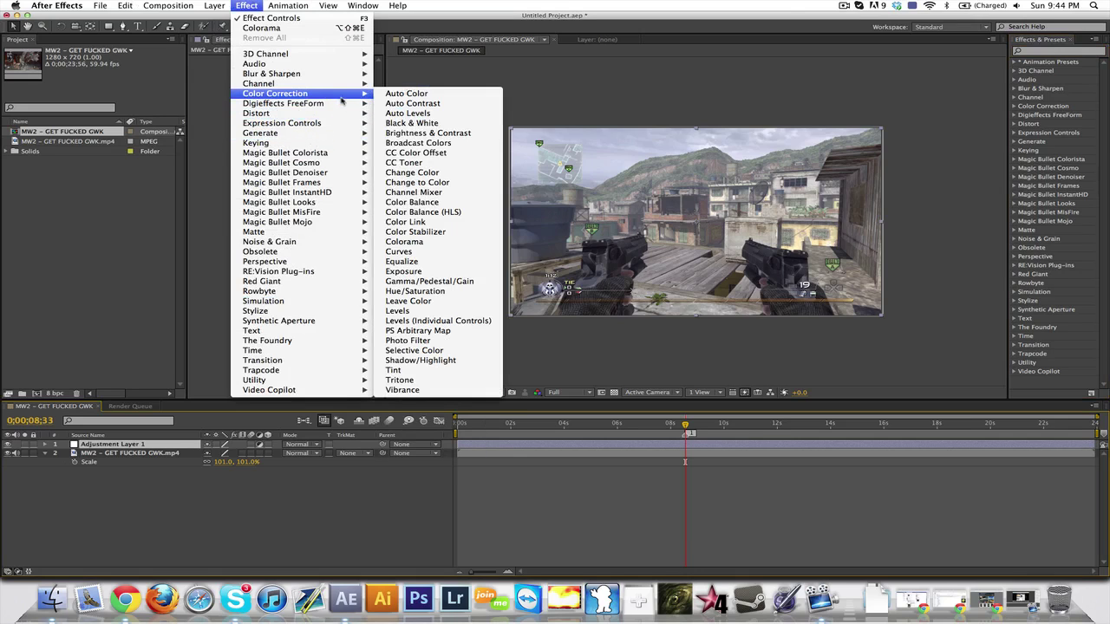
click(445, 253)
Bend the RGB curve into a gentle S and slightly lower both end points
drag(293, 98, 295, 96)
drag(233, 152, 244, 161)
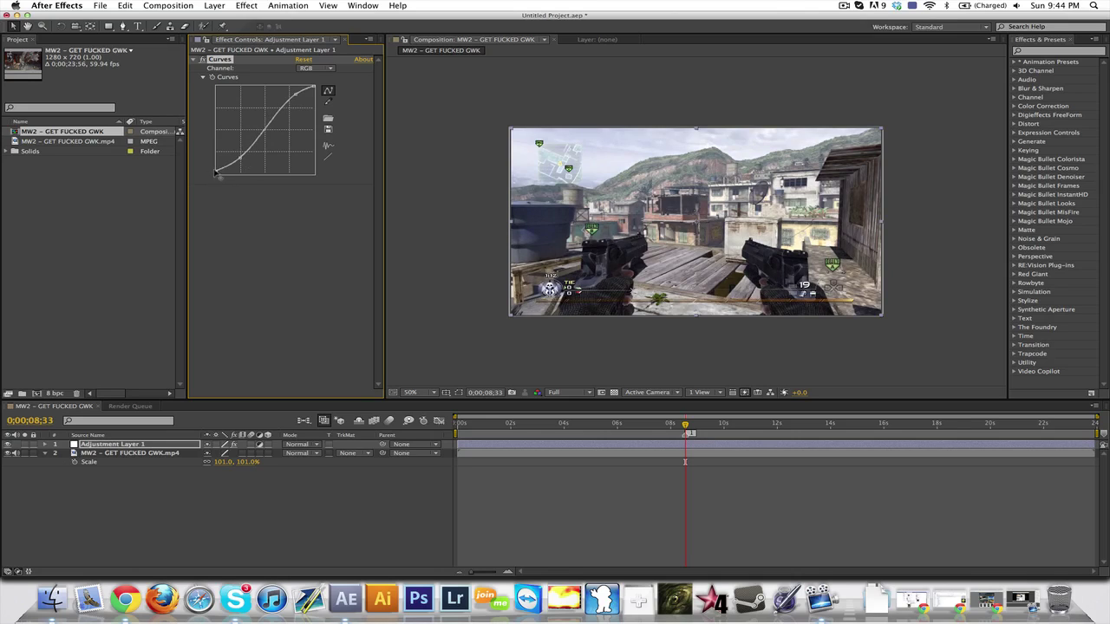
click(845, 5)
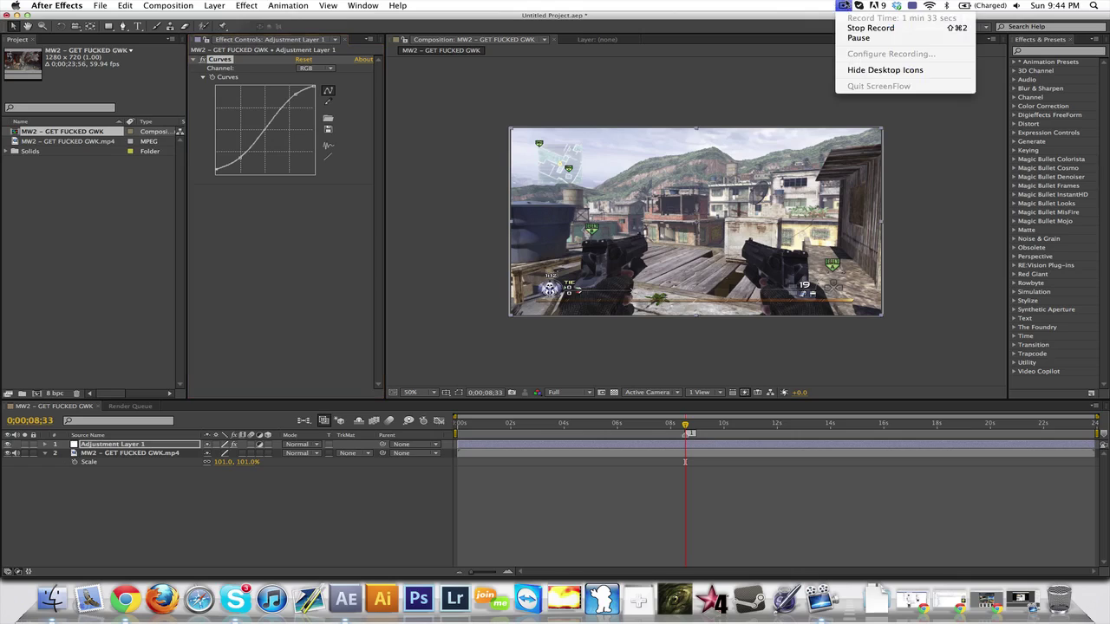
click(859, 29)
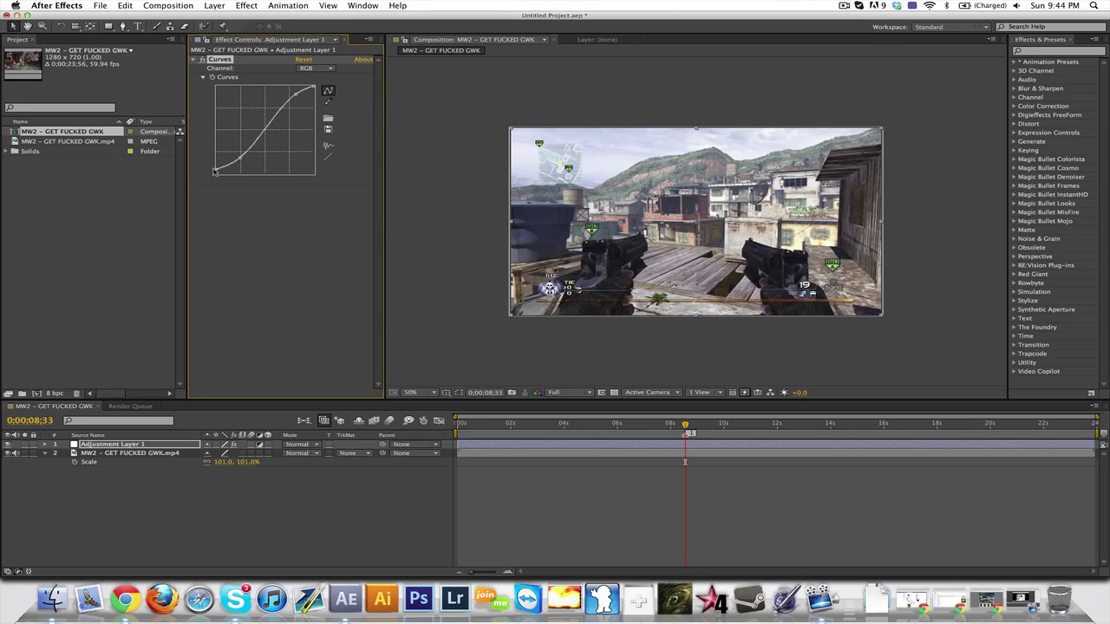
drag(215, 168, 217, 173)
drag(315, 86, 315, 89)
Add Levels to the adjustment layer with Input Black scrubbed down to -35.0
click(274, 5)
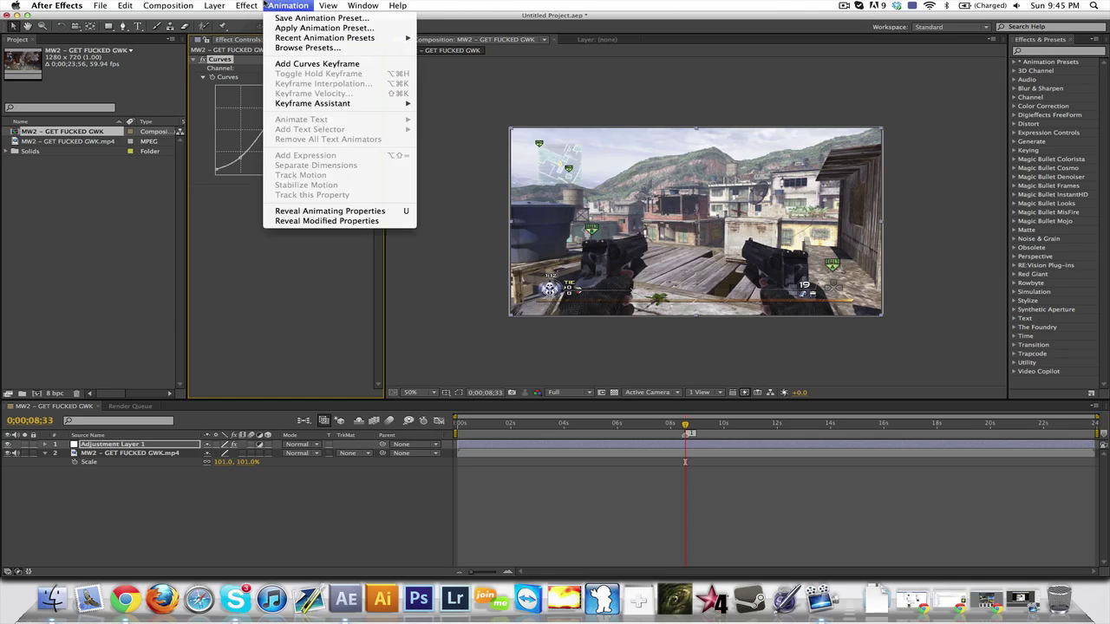
mouse_move(246, 5)
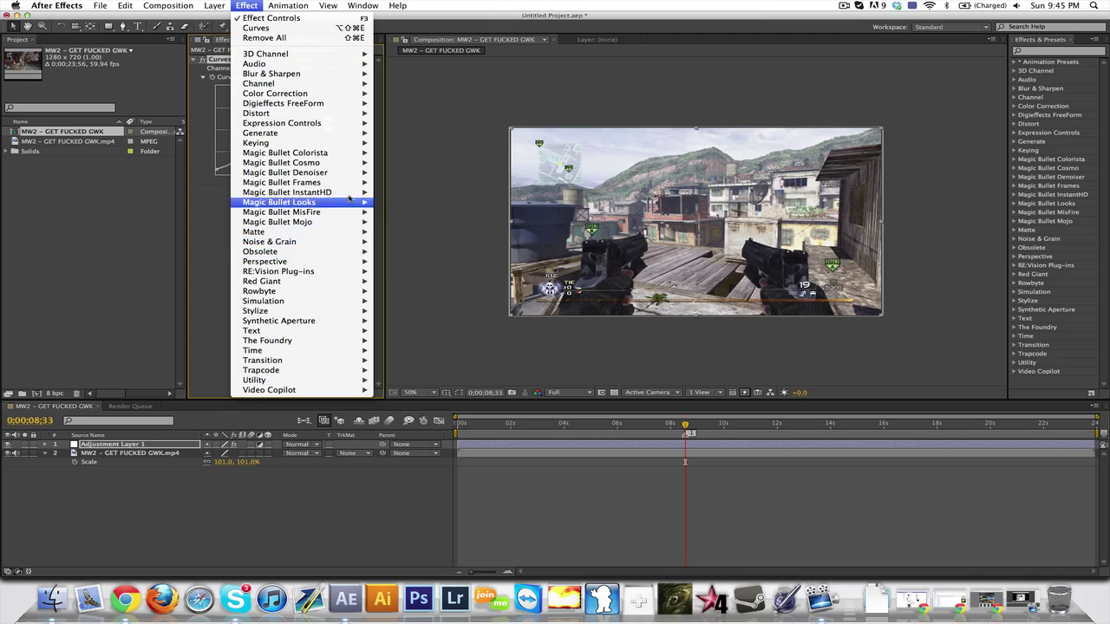
mouse_move(361, 124)
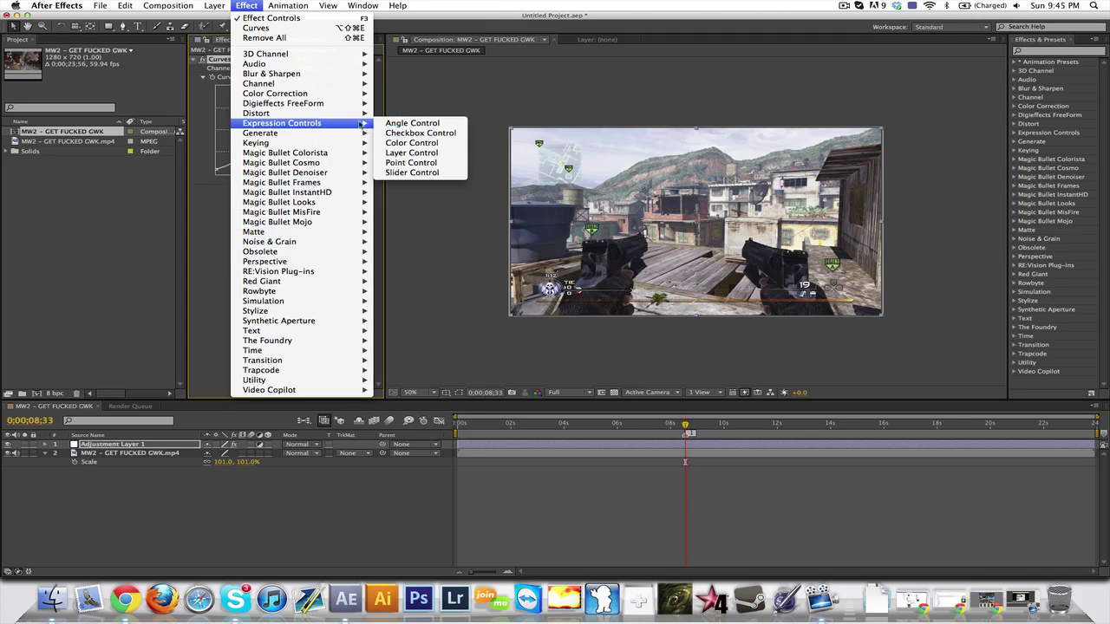
mouse_move(329, 93)
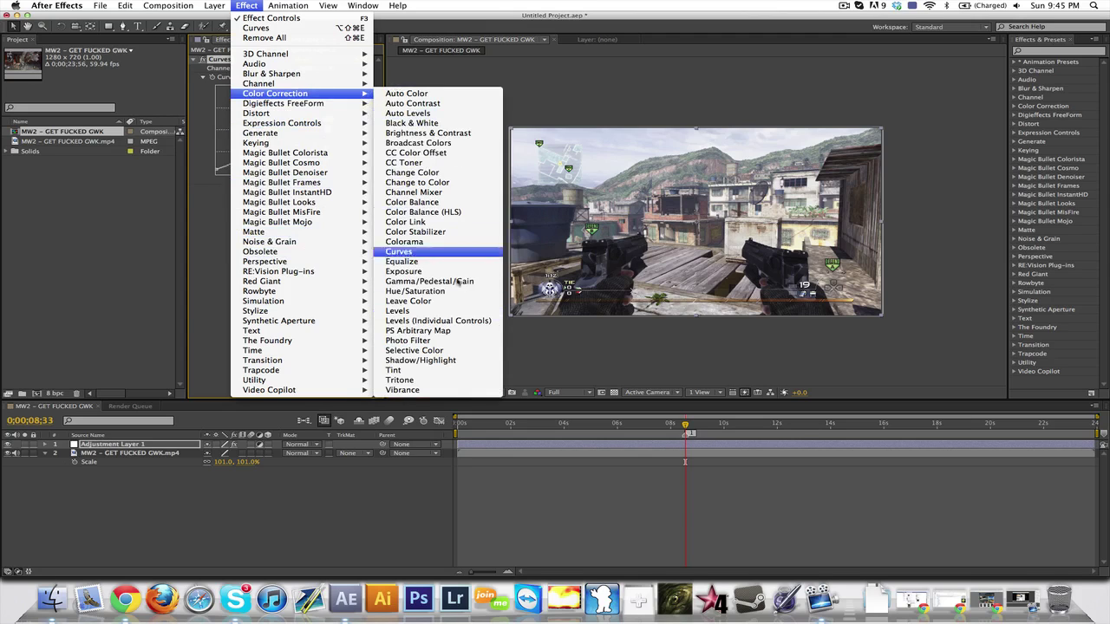
click(407, 310)
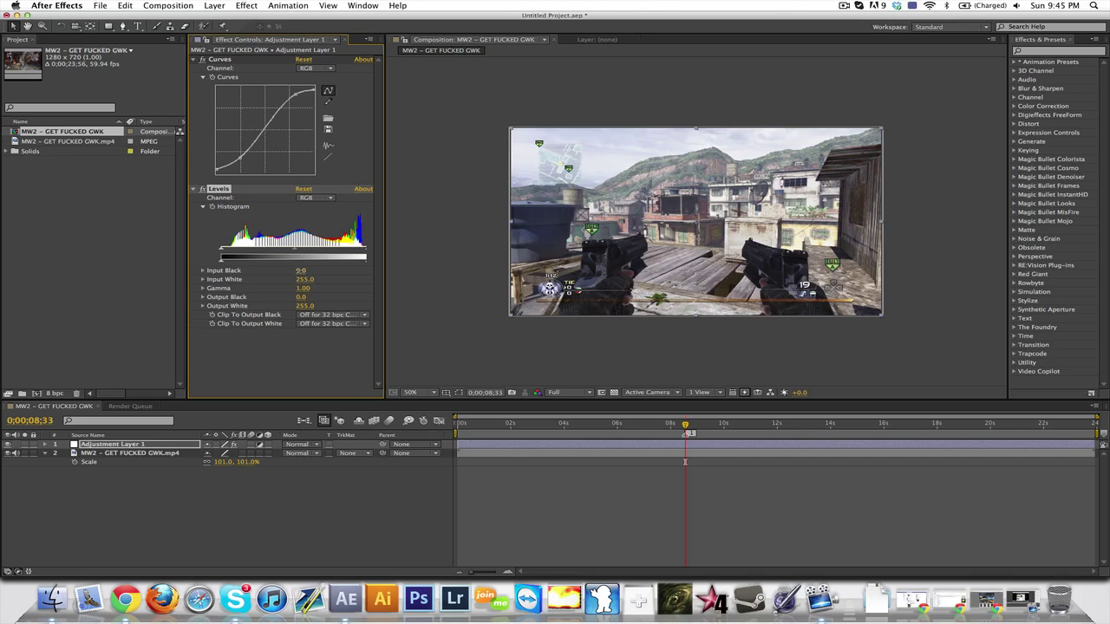
mouse_move(299, 271)
mouse_down()
mouse_move(268, 273)
mouse_move(300, 277)
mouse_up()
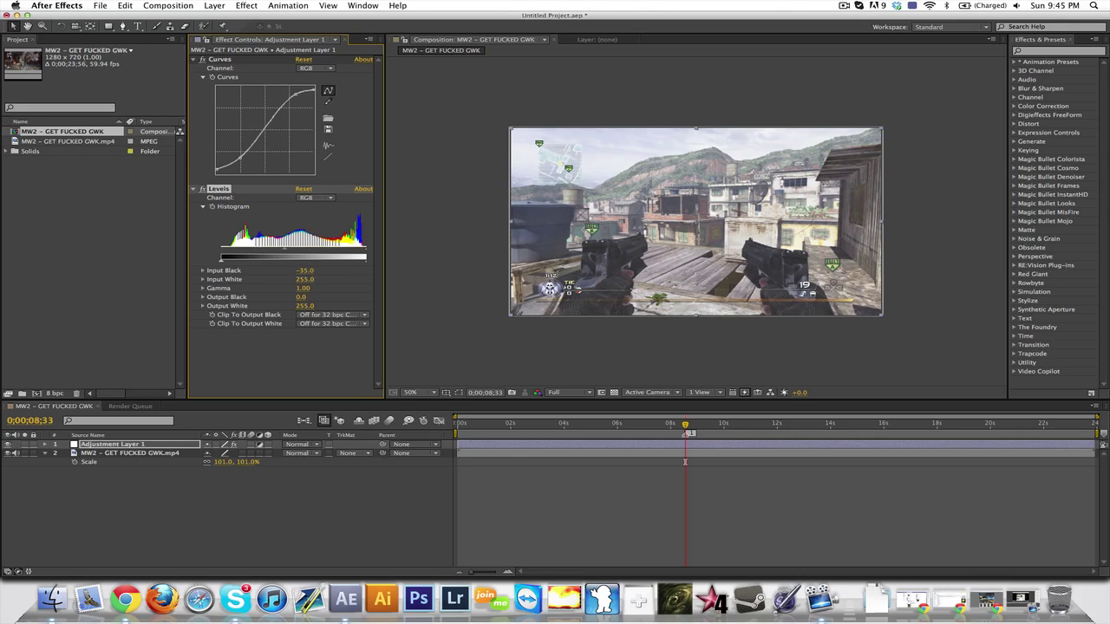
Add a Tint effect from Color Correction to the adjustment layer
click(239, 7)
mouse_move(245, 55)
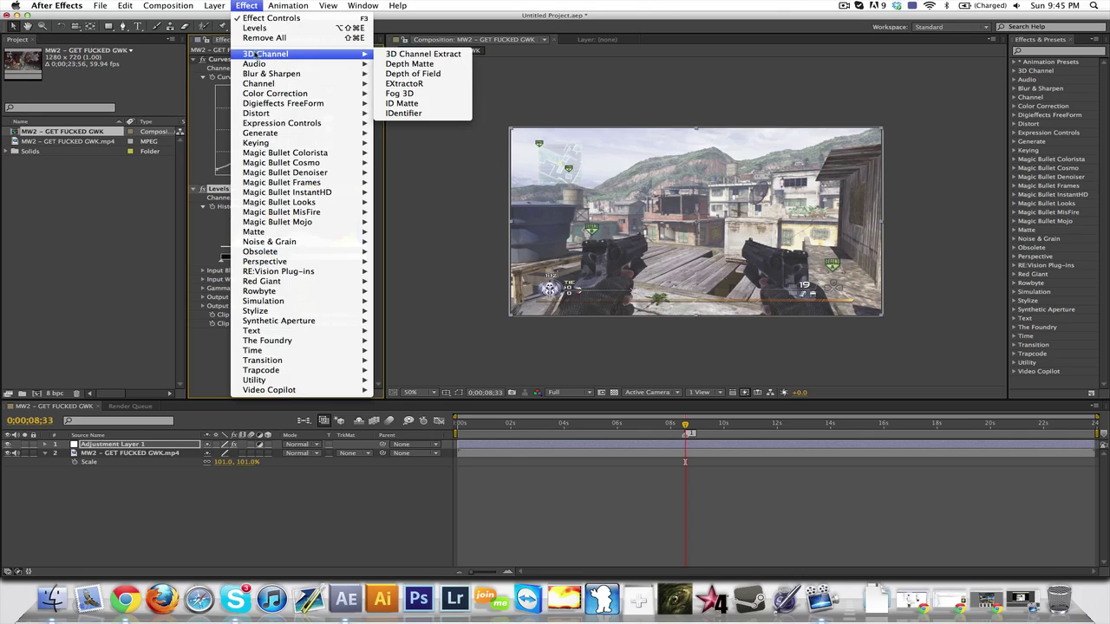
mouse_move(324, 94)
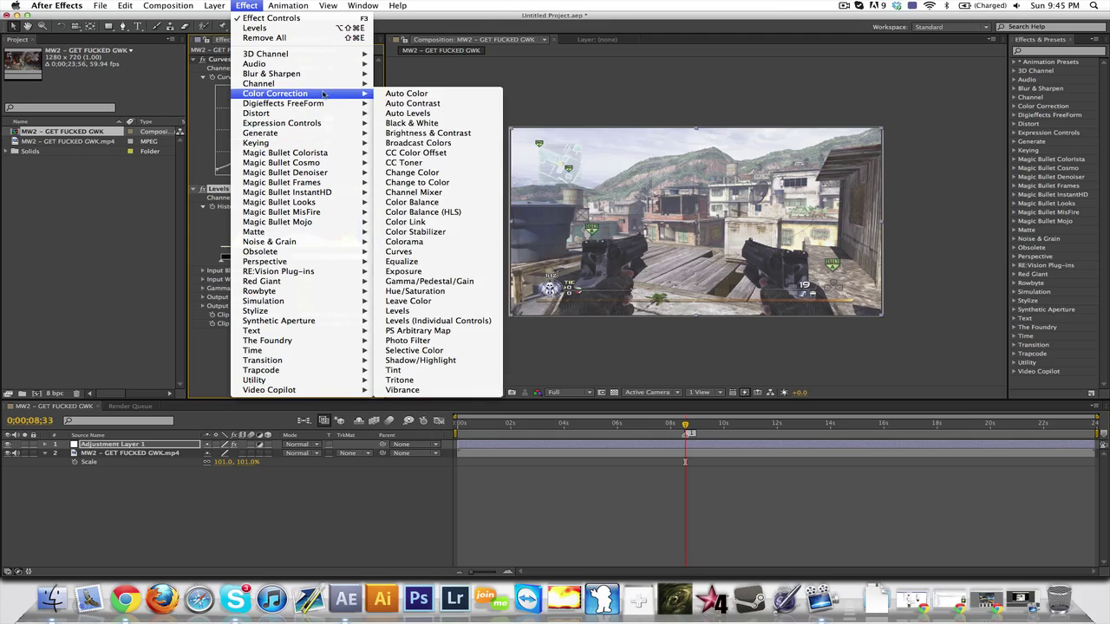
click(439, 371)
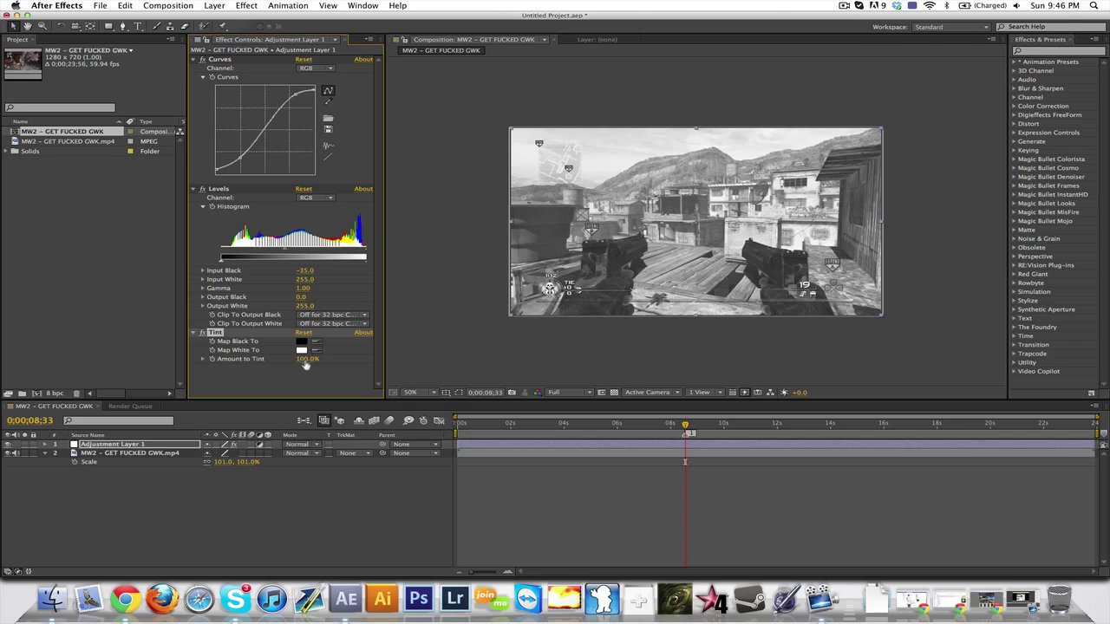
Set Tint's Amount to Tint to 50%, then scrub it lower
click(305, 360)
text(5)
key(Return)
click(305, 360)
text(50)
key(Return)
drag(304, 359, 296, 359)
click(246, 6)
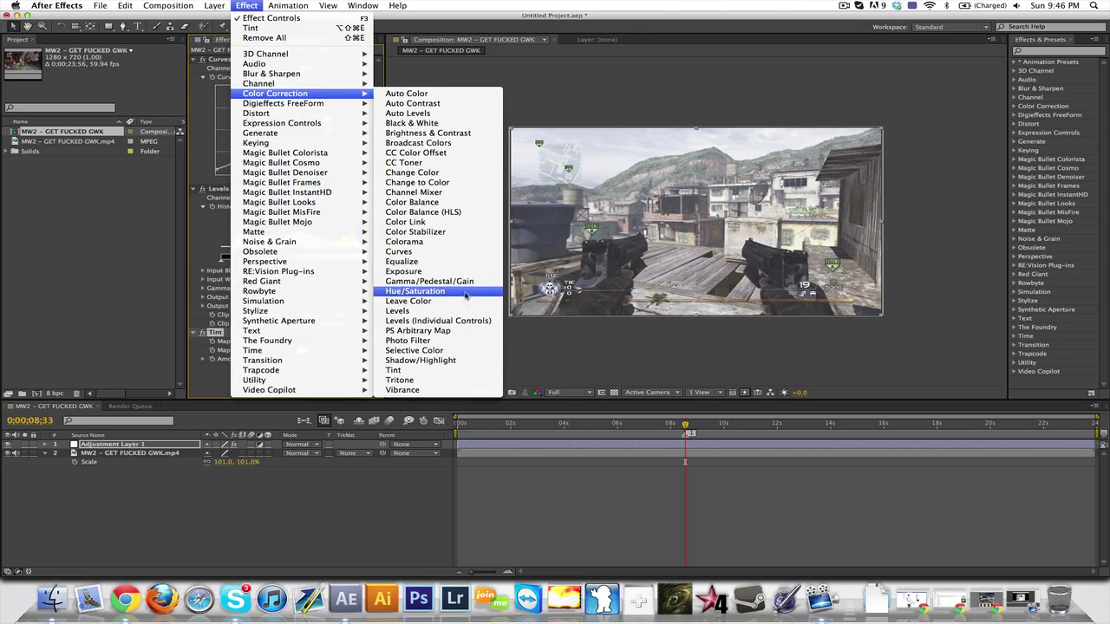
Add a Photo Filter and set Tint's Amount to Tint to 20%
click(462, 341)
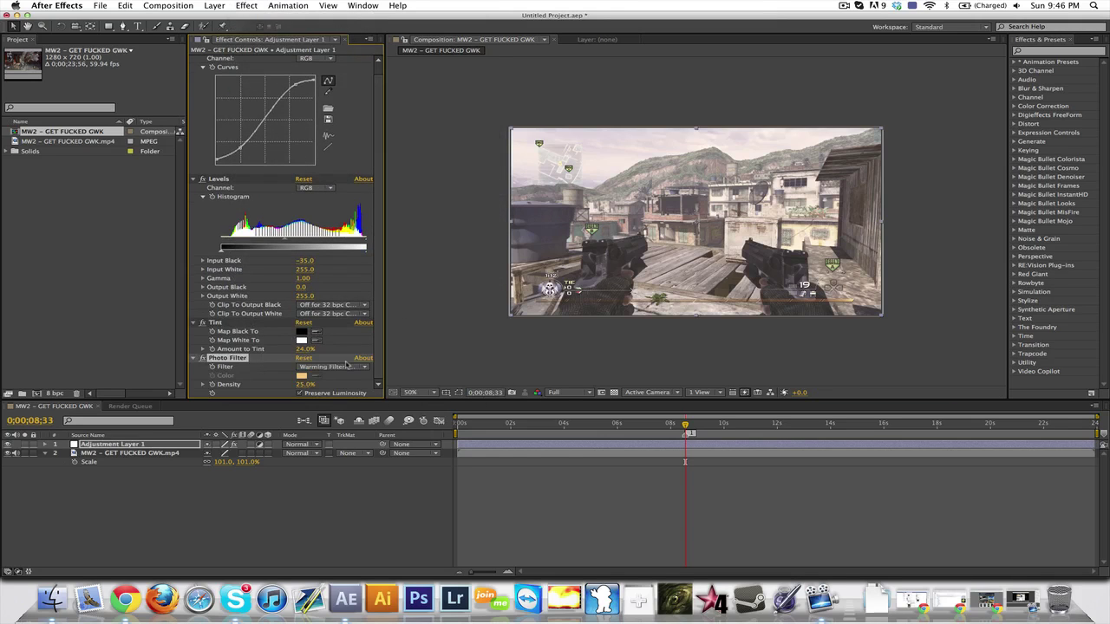
click(305, 348)
text(20)
key(Return)
Change the Photo Filter's Filter preset to Sepia
click(345, 368)
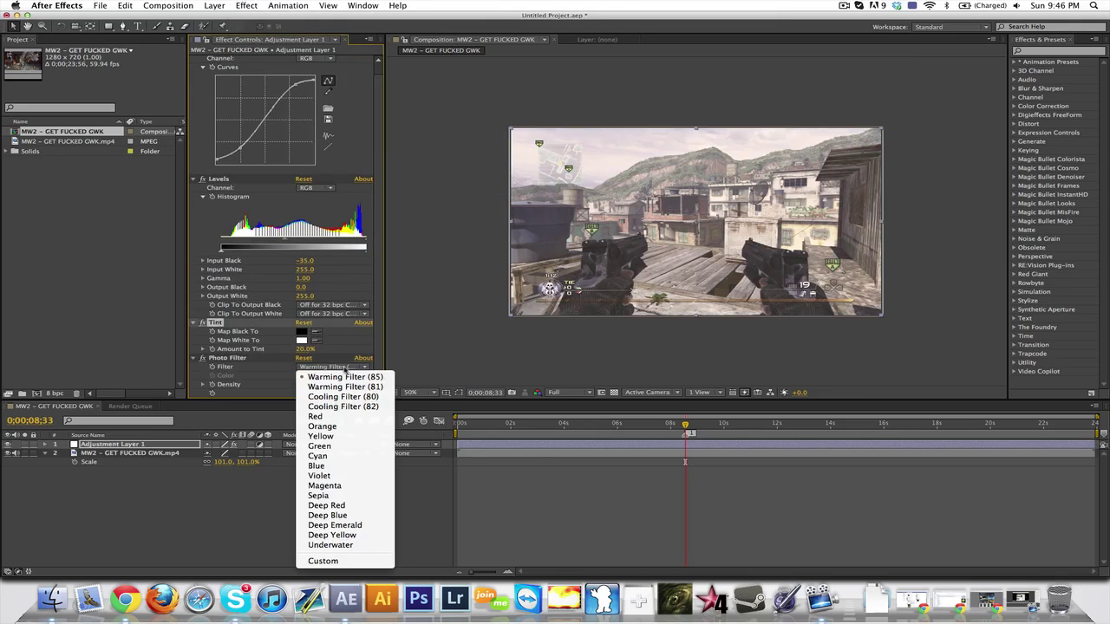
key(Escape)
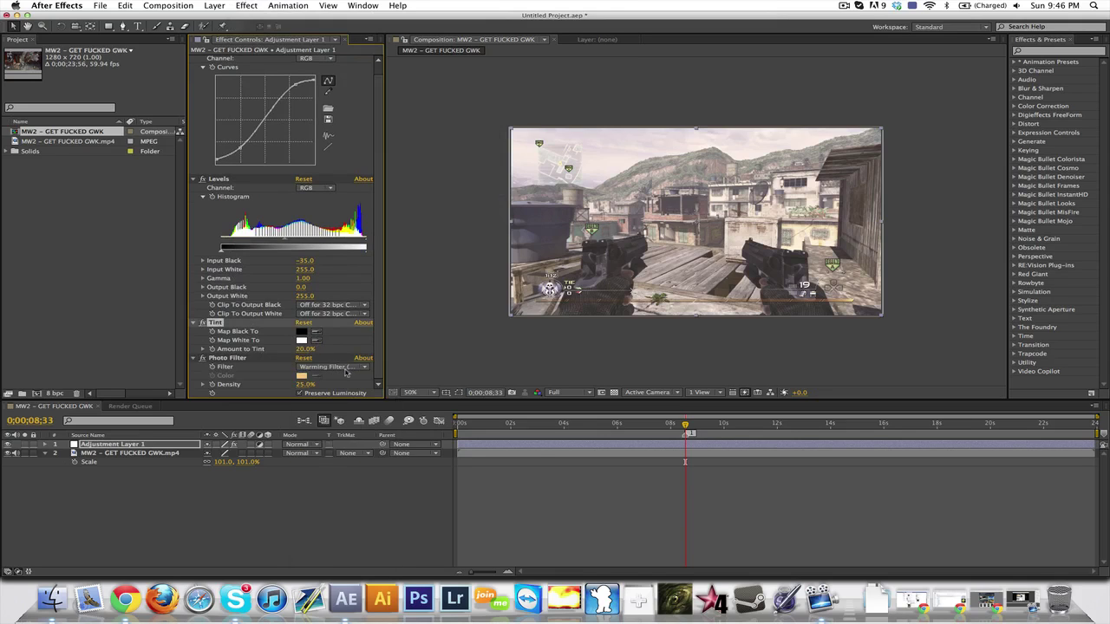
key(super+Tab)
key(super+w)
click(345, 368)
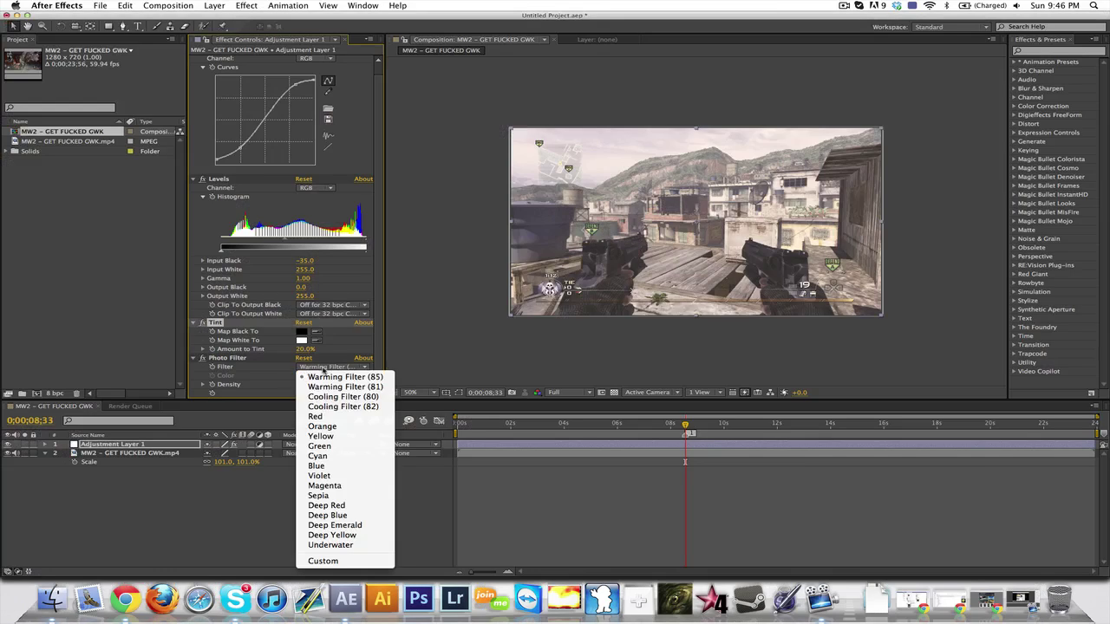
click(365, 500)
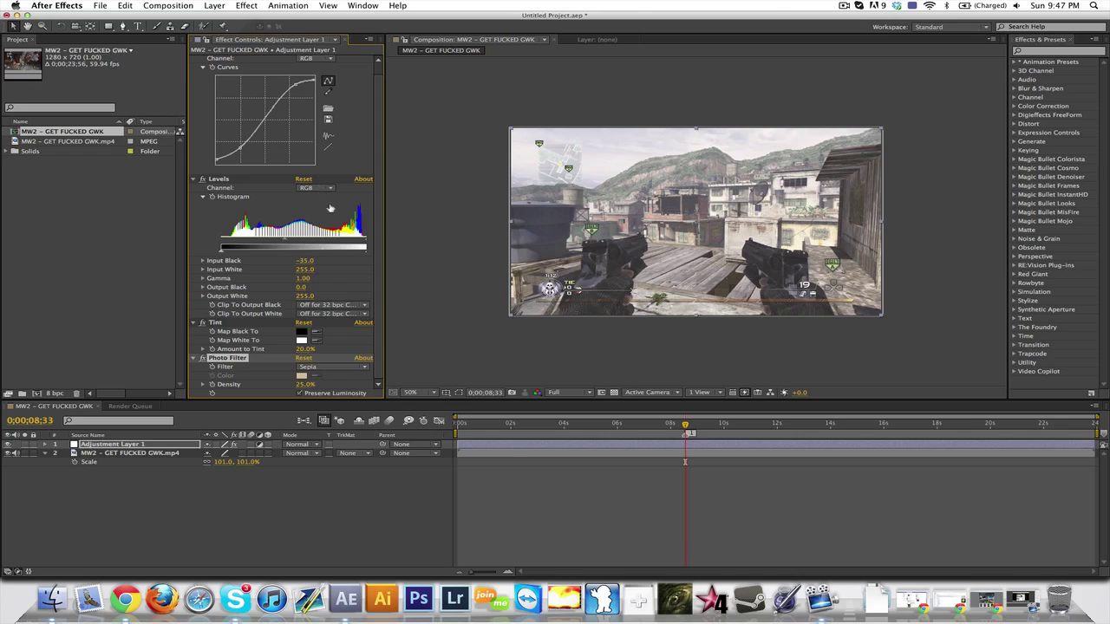
Apply Colorama from Effect > Color Correction to the adjustment layer
click(214, 5)
mouse_move(237, 5)
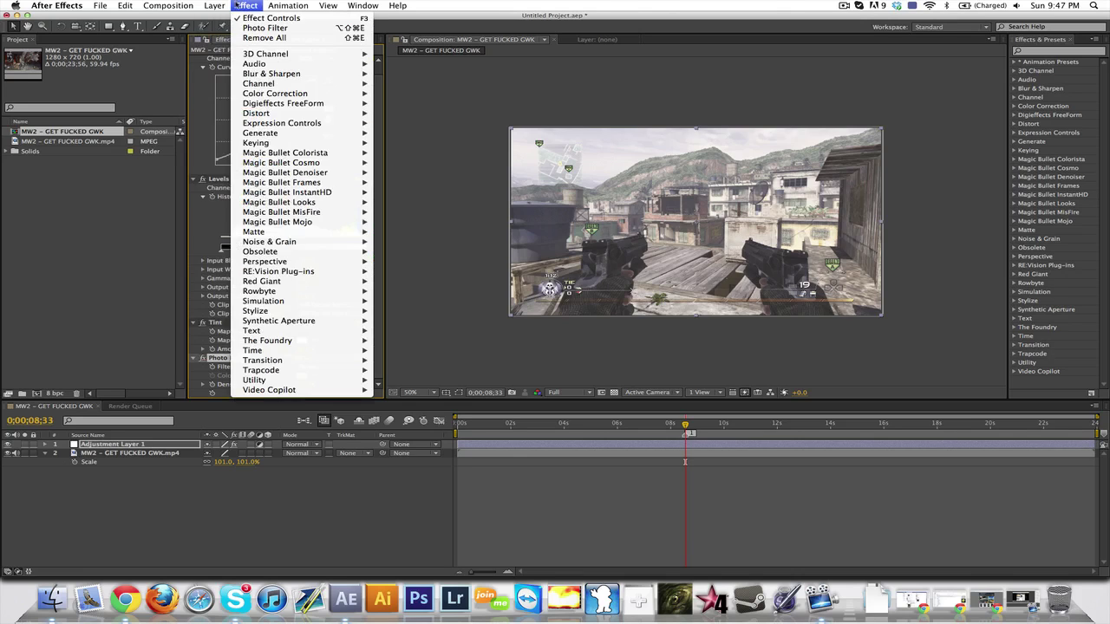
mouse_move(297, 172)
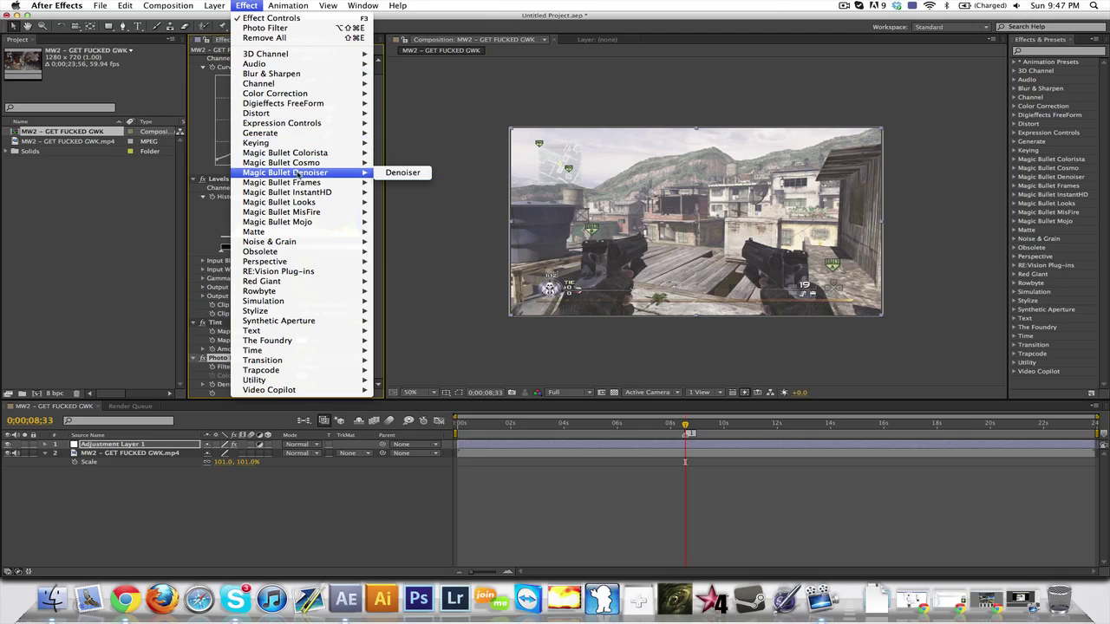
mouse_move(312, 144)
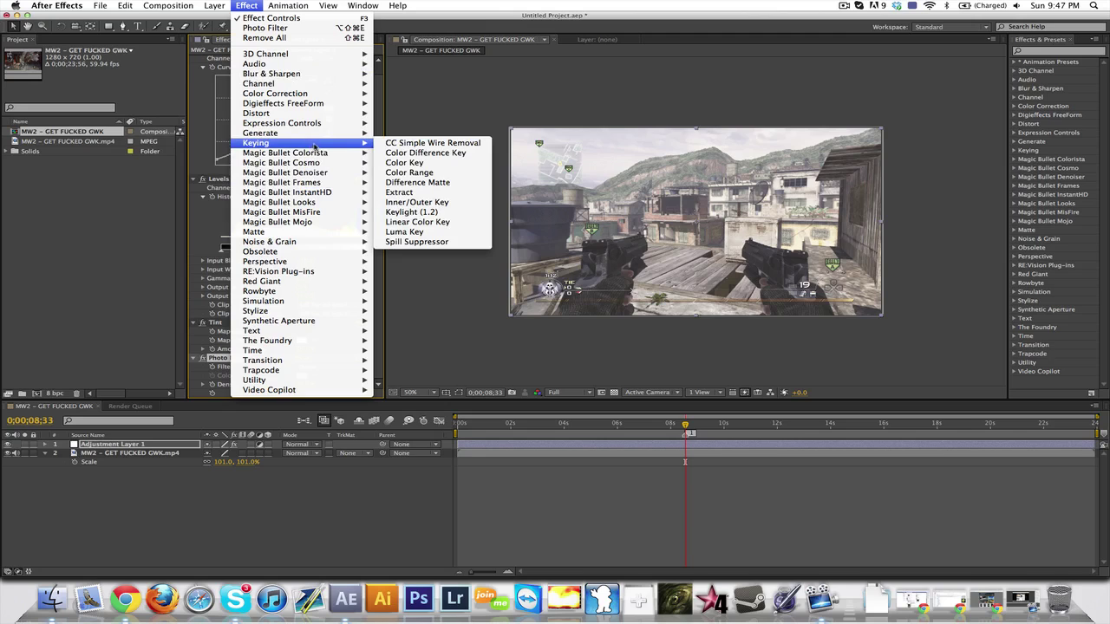
mouse_move(351, 95)
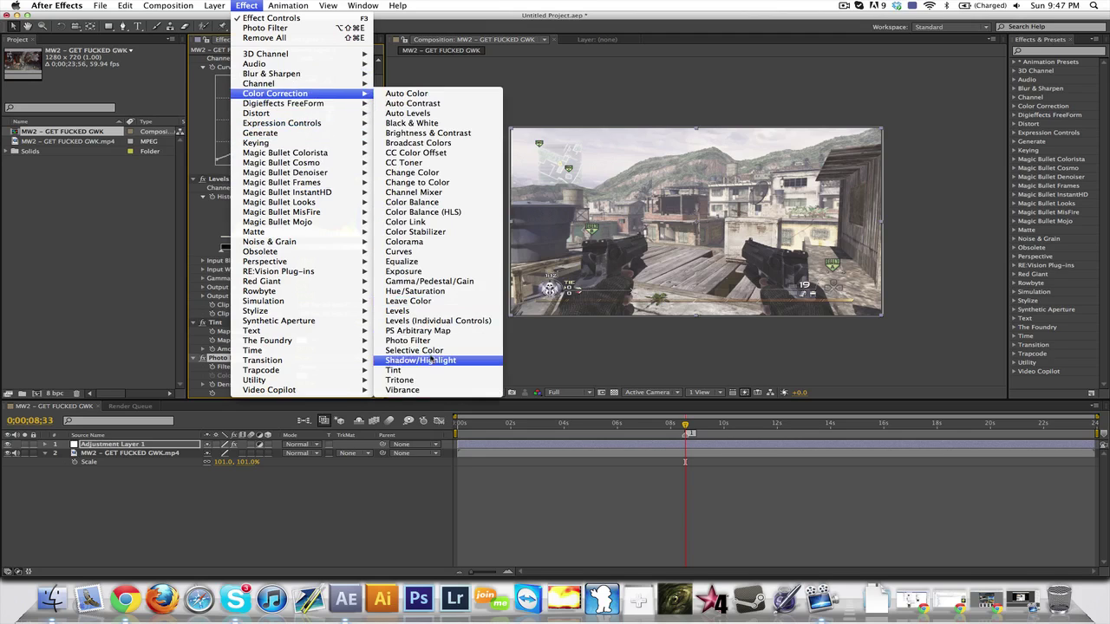
click(437, 247)
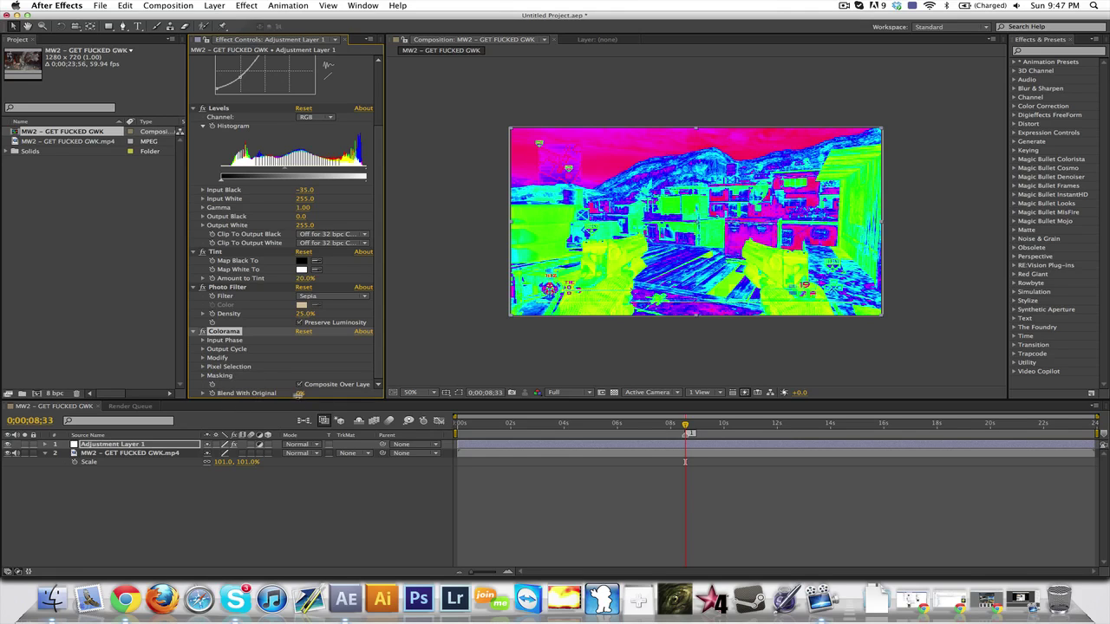
Scrub Colorama's Blend With Original up to 90%
drag(302, 393, 370, 393)
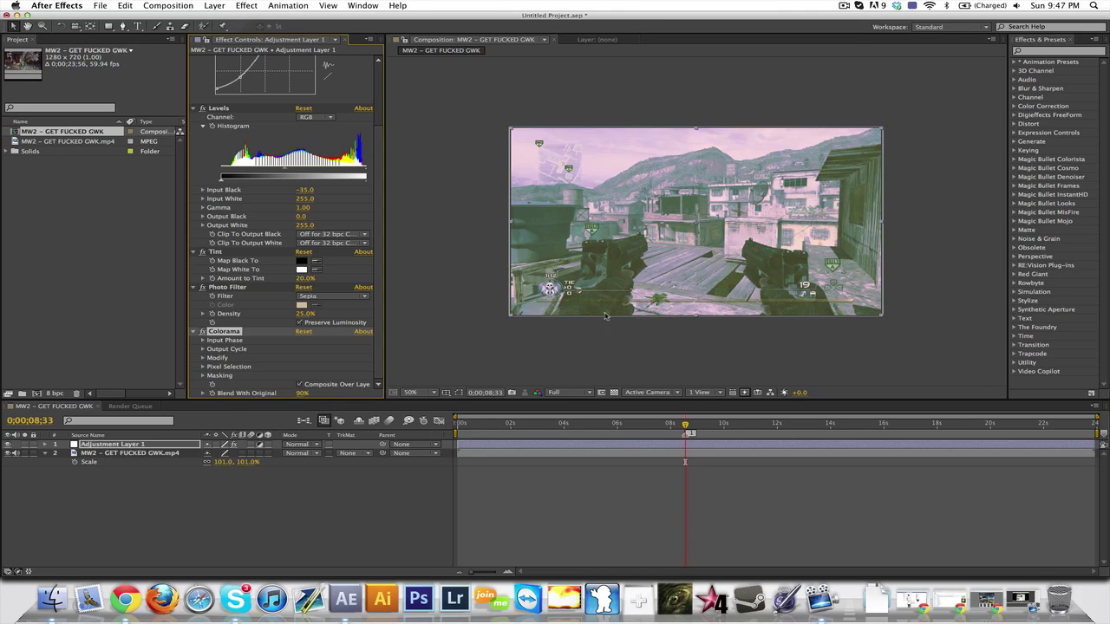
Drag the Curves shadow point further to deepen the shadows
scroll(342, 165, up, 5)
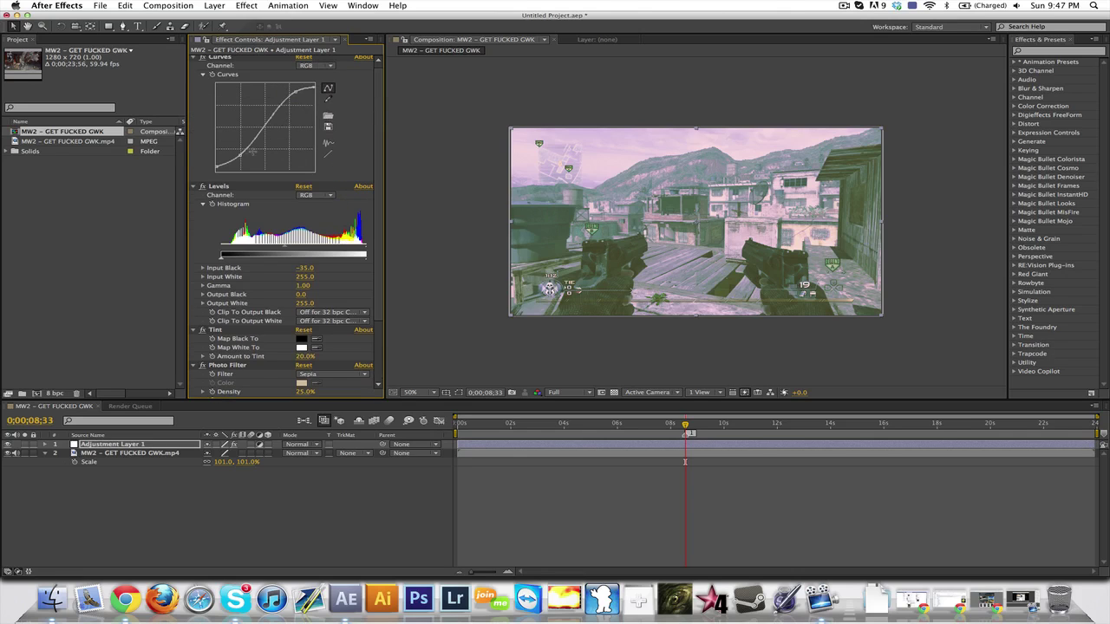
drag(241, 158, 279, 150)
scroll(265, 302, down, 5)
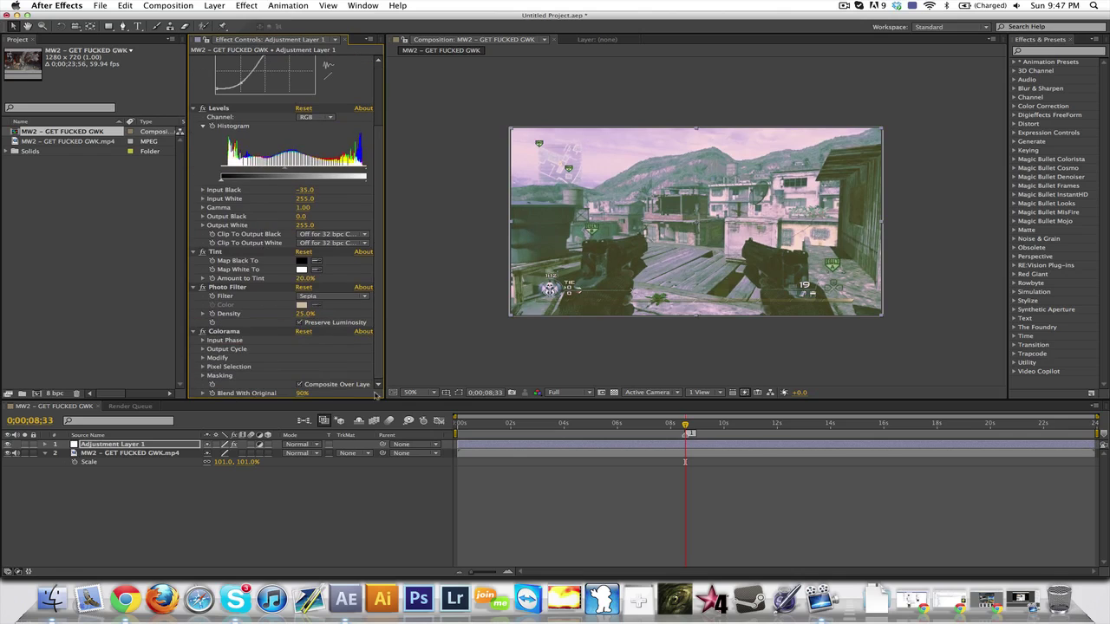
Expand Colorama's Output Cycle, Modify and Input Phase groups to reveal their controls
click(205, 351)
scroll(205, 350, down, 8)
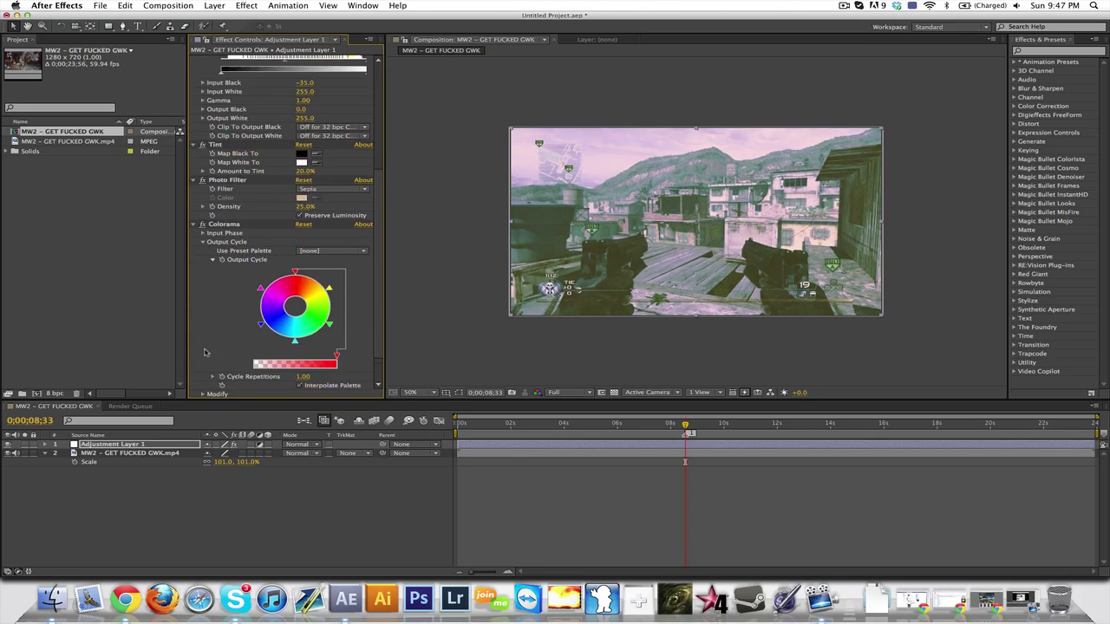
click(203, 358)
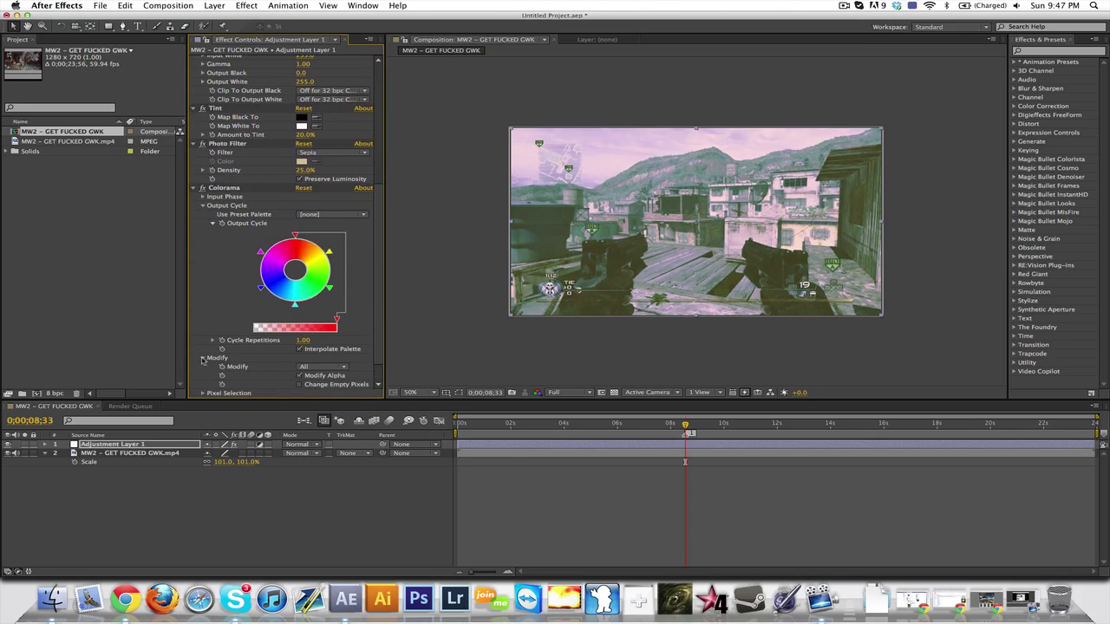
scroll(203, 360, down, 2)
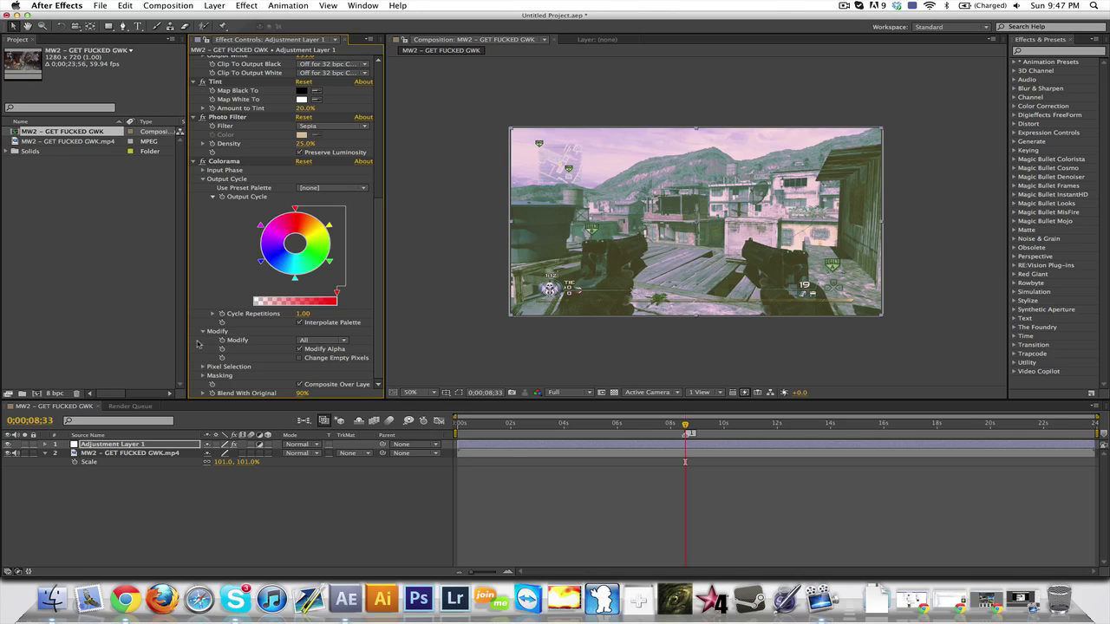
scroll(201, 334, up, 2)
click(204, 197)
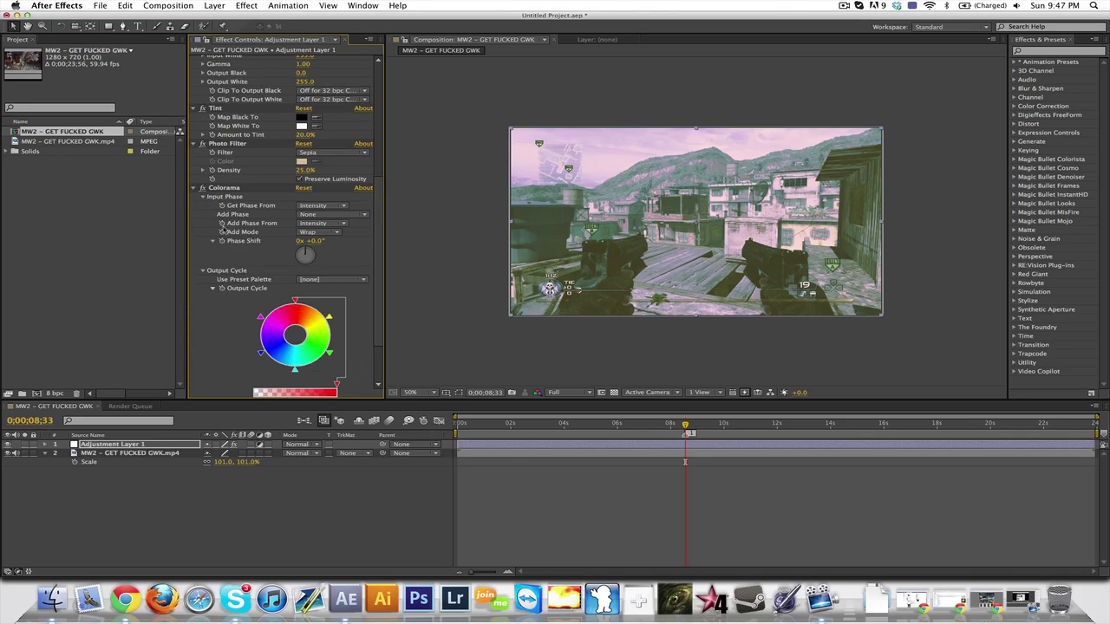
scroll(240, 252, down, 5)
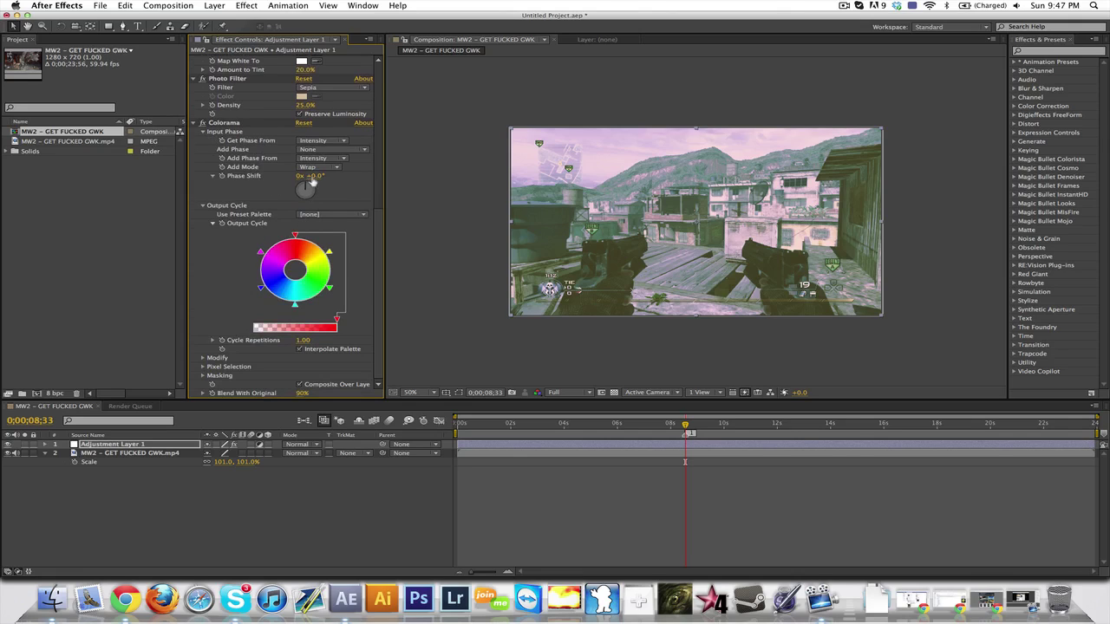
Scrub Colorama's Phase Shift from 0x +0.0° up to 0x +237.0°
drag(312, 178, 337, 181)
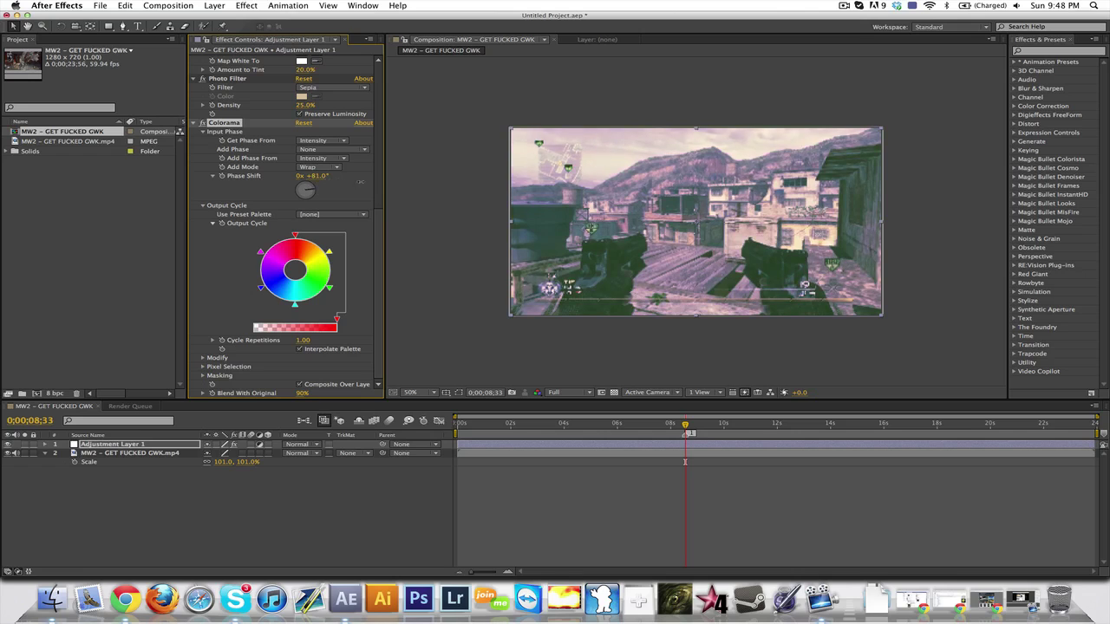
drag(387, 182, 446, 189)
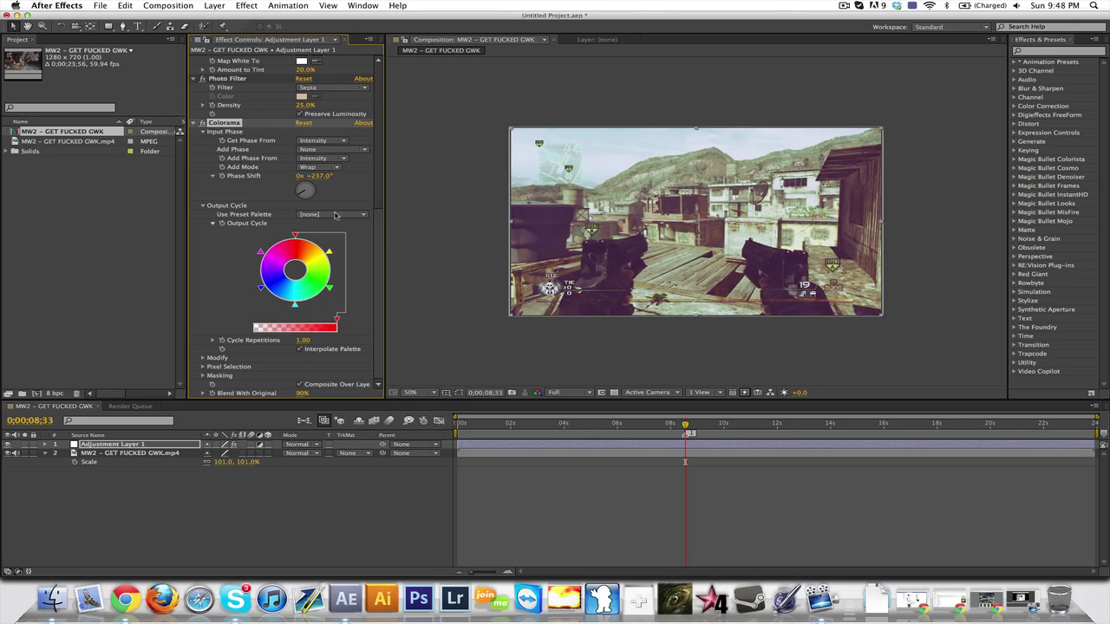
Try the yellow, green and cyan Output Cycle points, then dismiss the cyan colour picker unchanged
click(330, 255)
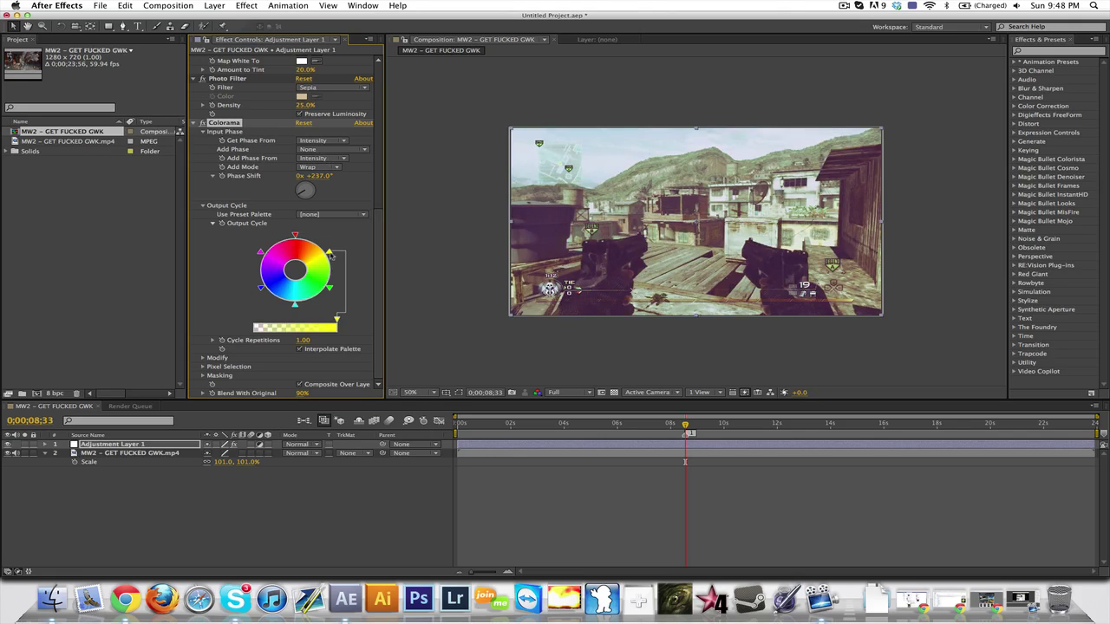
click(330, 290)
click(296, 306)
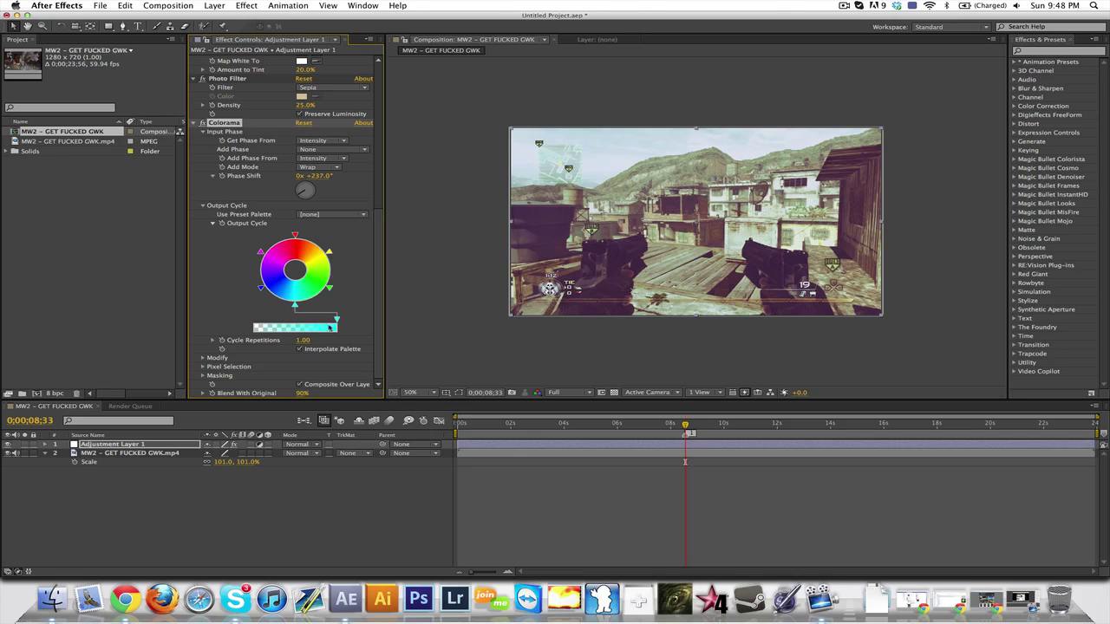
mouse_move(335, 321)
mouse_down()
mouse_move(269, 323)
mouse_move(339, 322)
mouse_up()
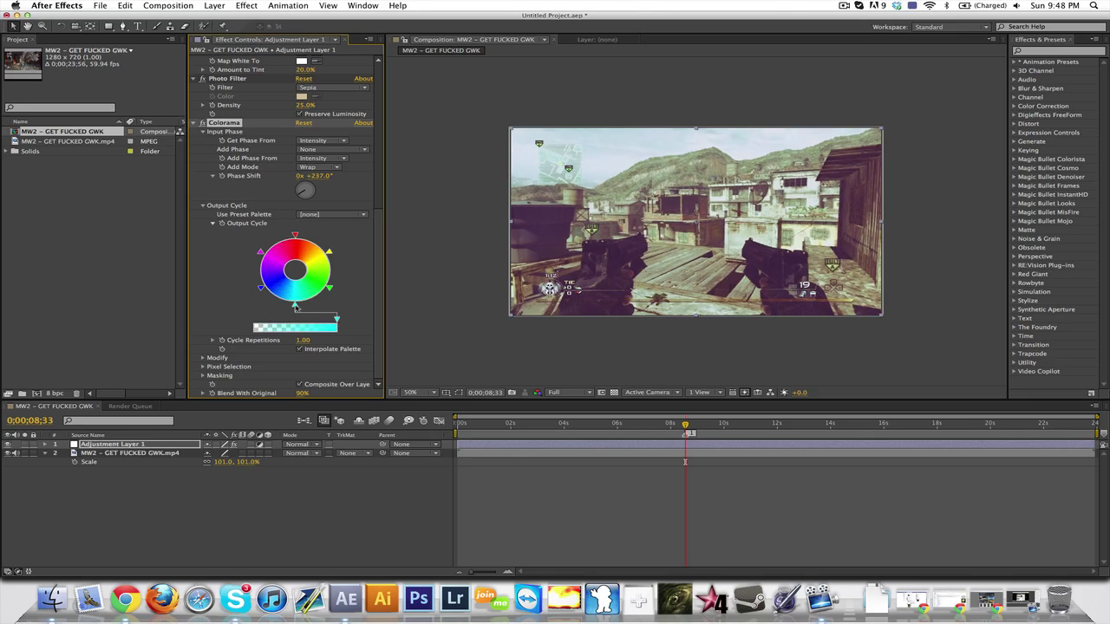
double_click(295, 305)
key(Escape)
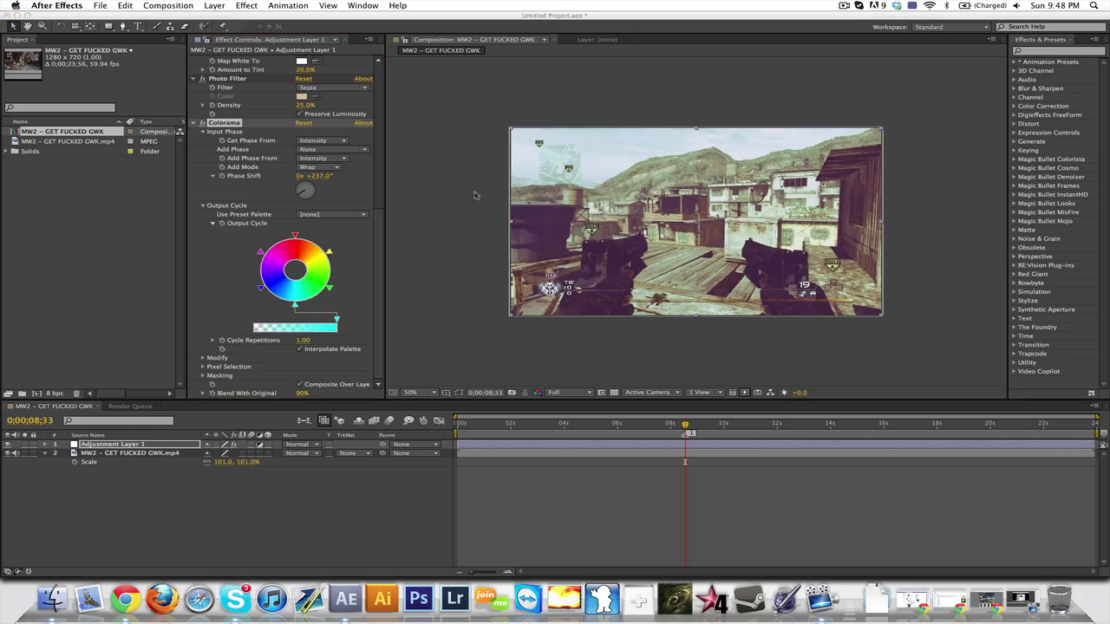
Apply the RGB preset palette and push Phase Shift past a full turn
click(314, 216)
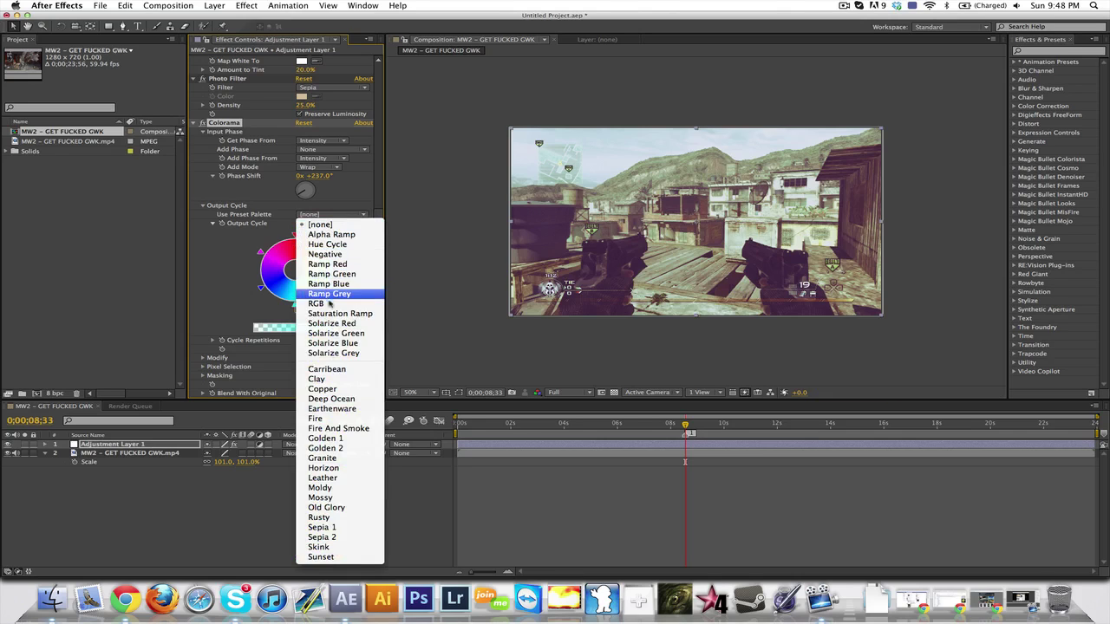
click(329, 305)
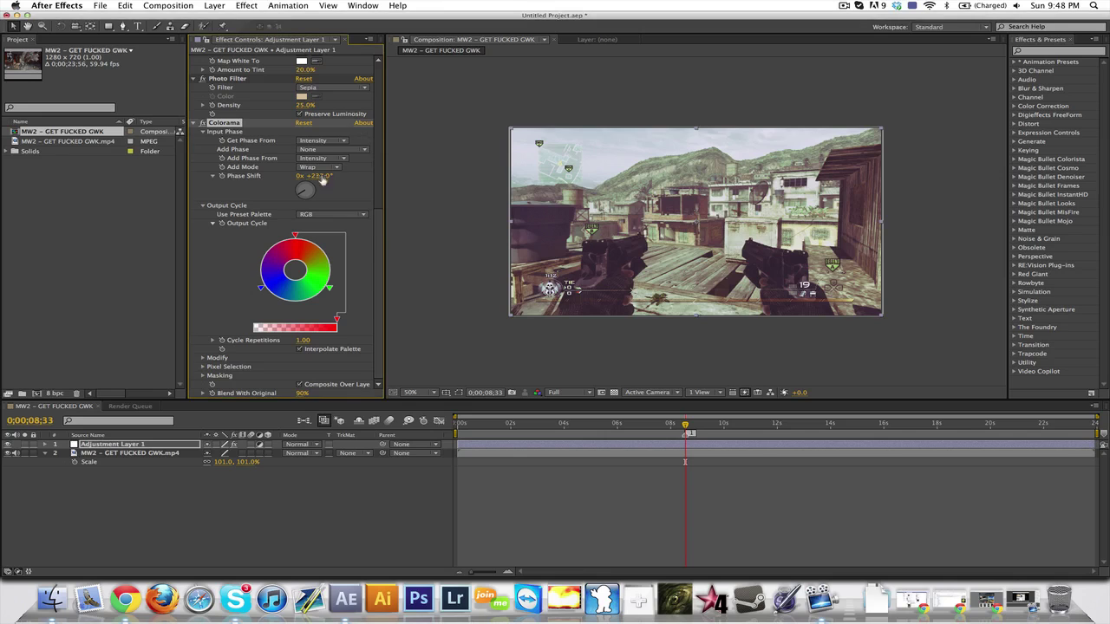
drag(322, 178, 467, 180)
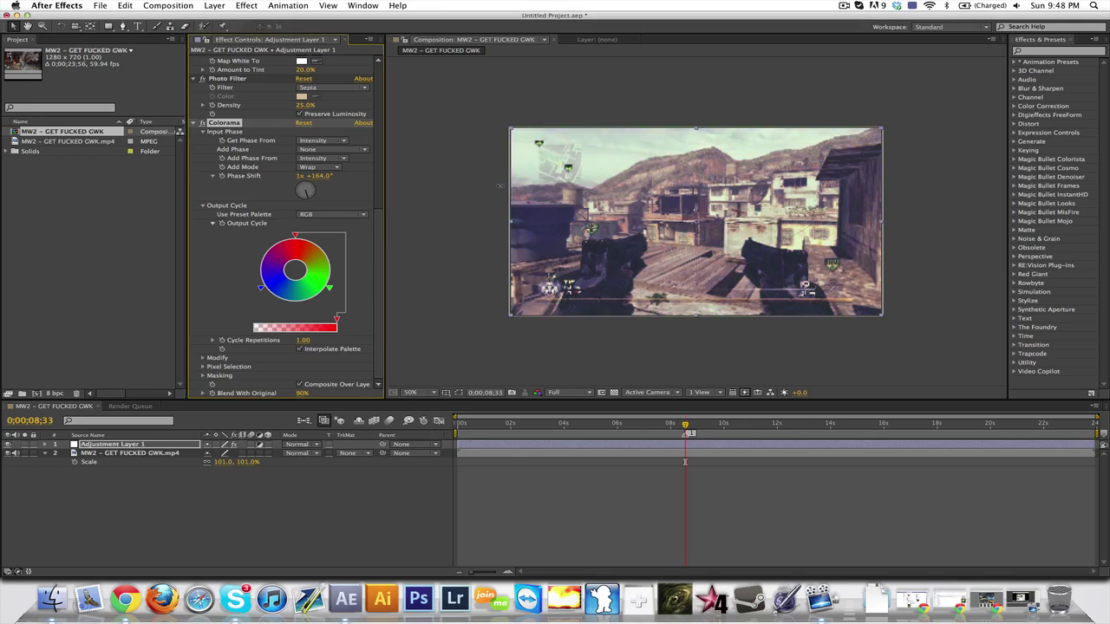
Drag Colorama's Blend With Original to 95%, keeping Phase Shift at 1x +191.0°
mouse_move(302, 393)
mouse_down()
mouse_move(260, 393)
mouse_move(305, 394)
mouse_up()
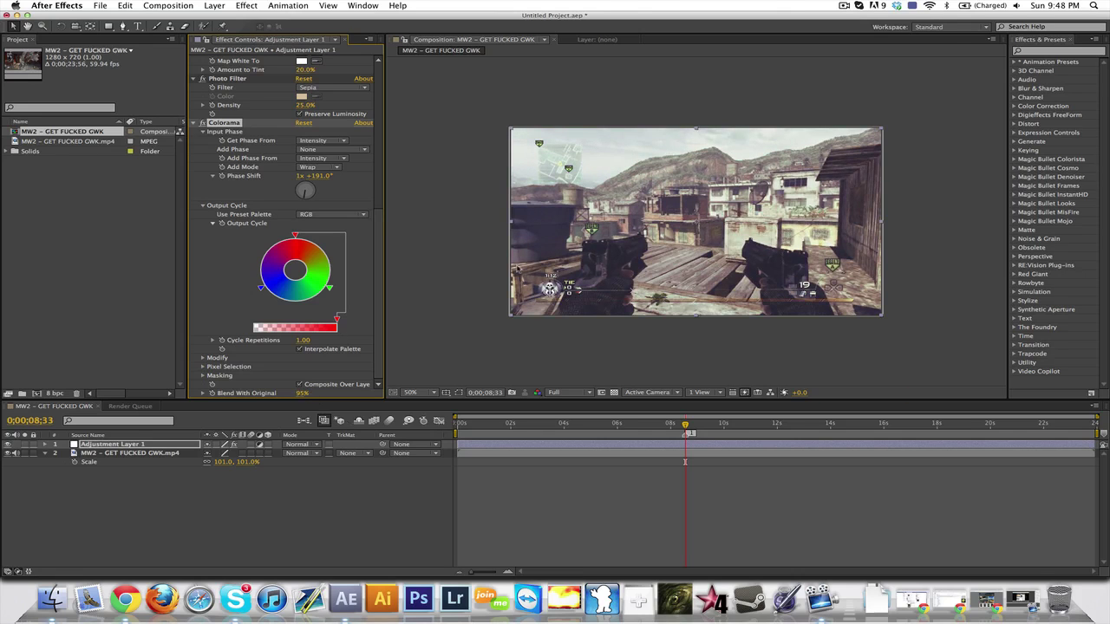
Maximize the Composition panel with the ` key and zoom the preview to 100%
key(grave)
scroll(539, 316, up, 2)
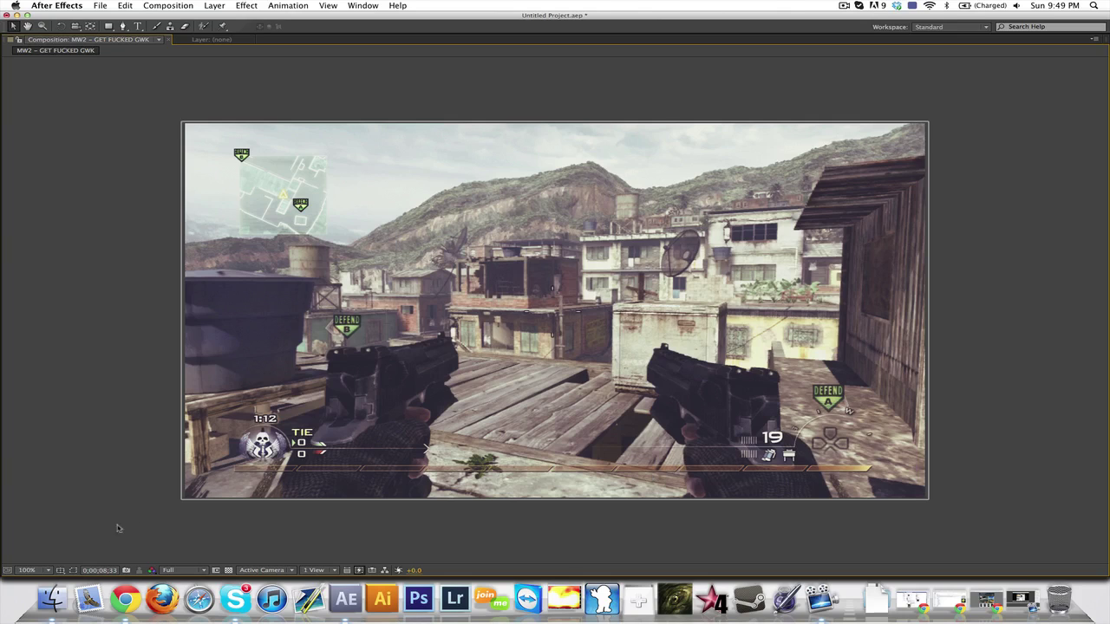
Open FRESH.mp4 from Finder's Grape Editing Contest Entry folder in QuickTime Player
click(52, 598)
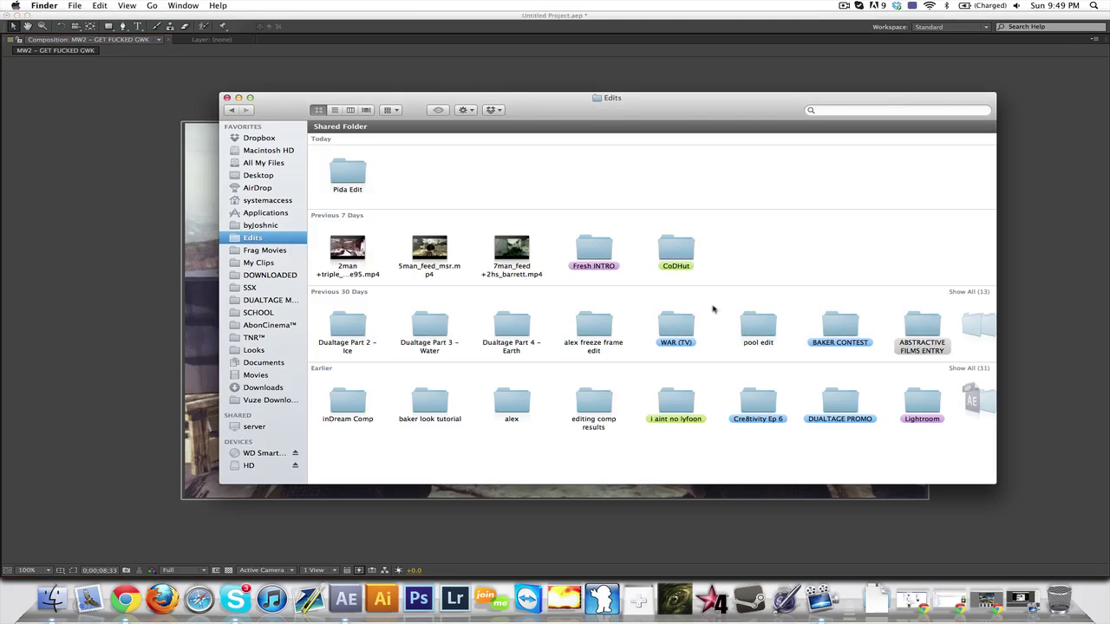
scroll(722, 325, right, 5)
scroll(721, 324, right, 4)
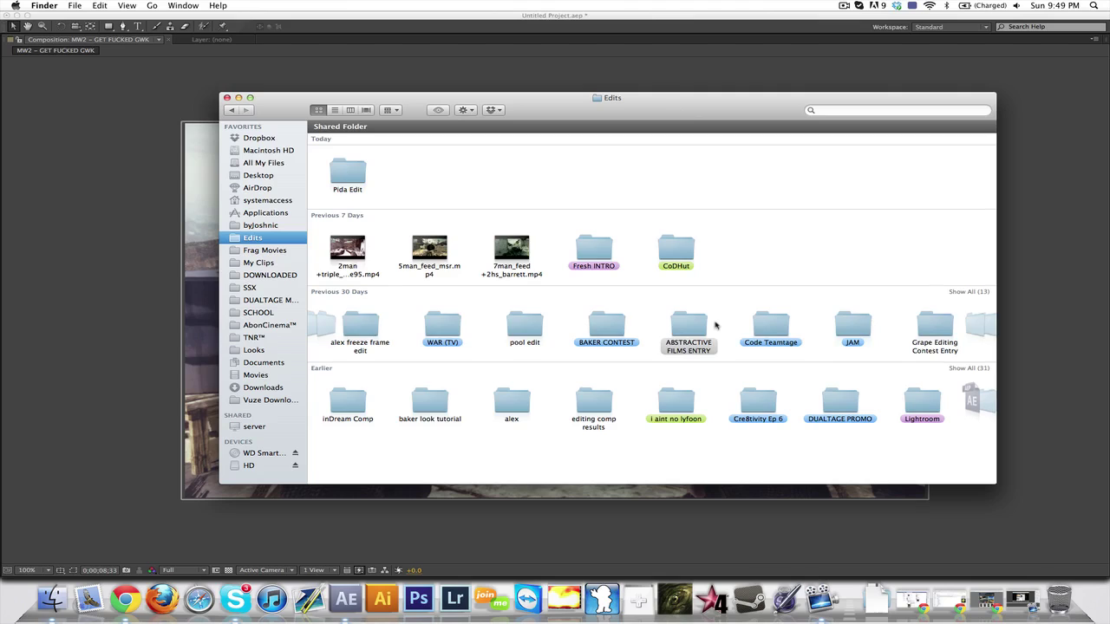
click(754, 328)
double_click(754, 327)
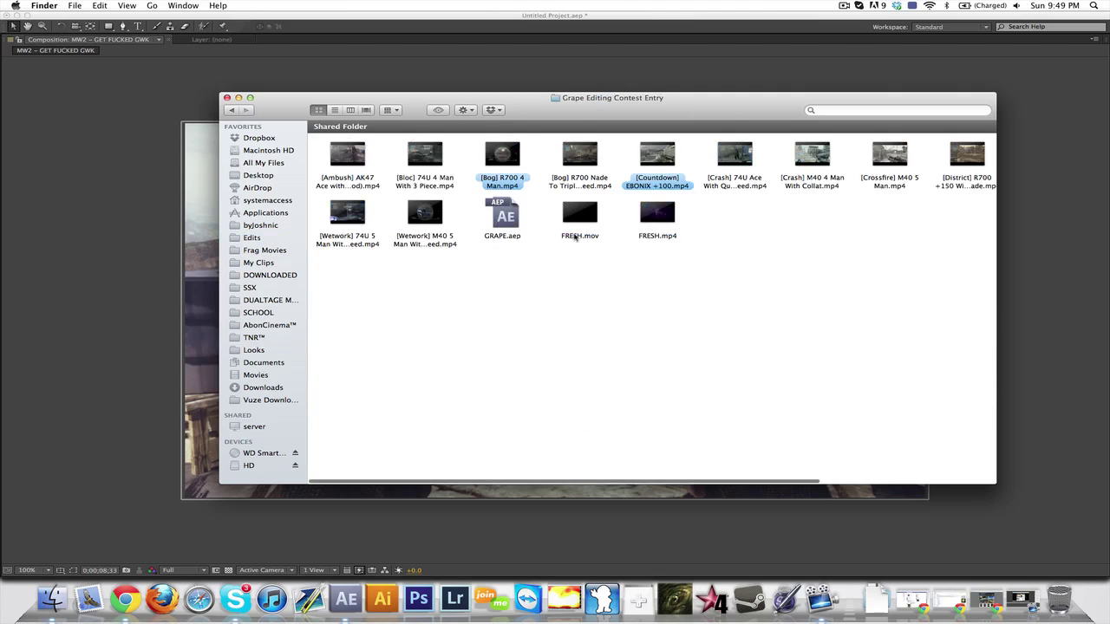
click(643, 236)
double_click(643, 236)
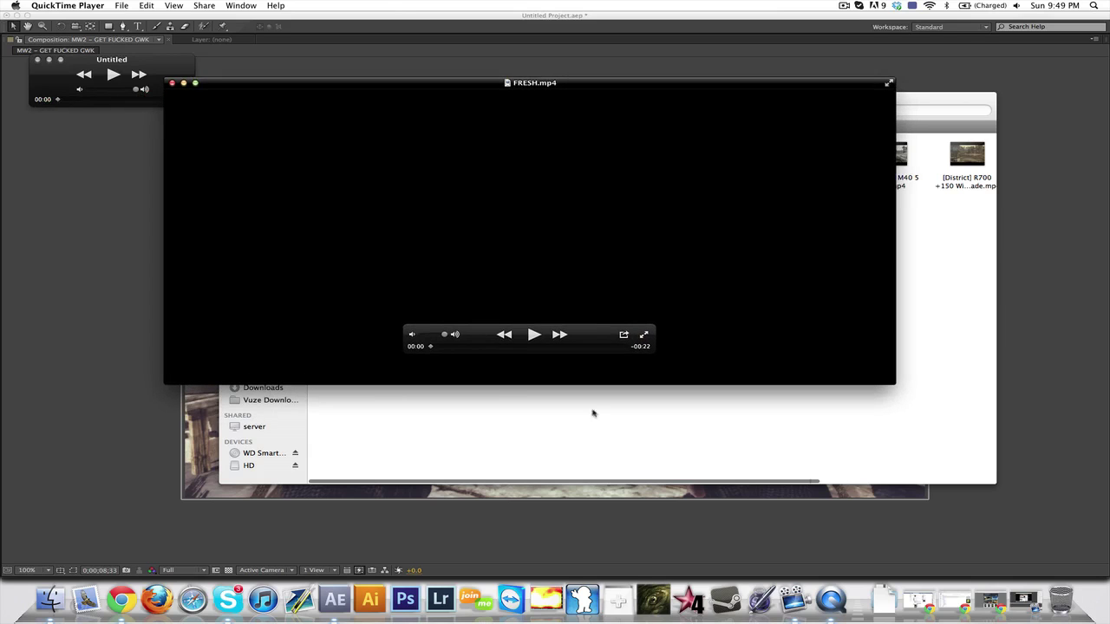
Play FRESH.mp4 in QuickTime up to its FRESH title, then close its window
click(102, 475)
key(super+Tab)
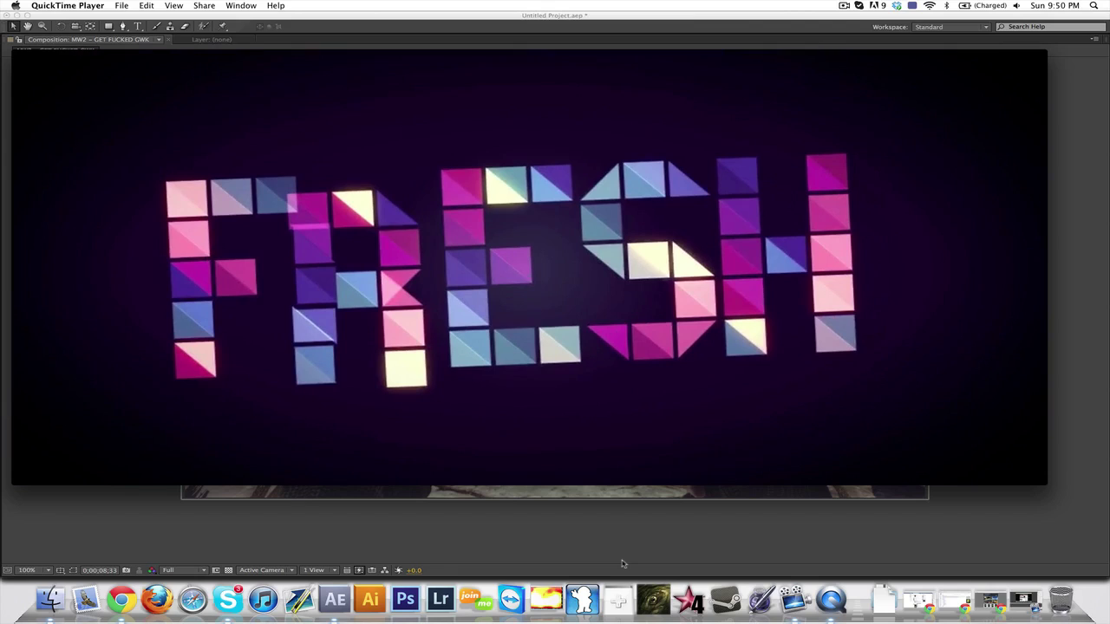
key(super+w)
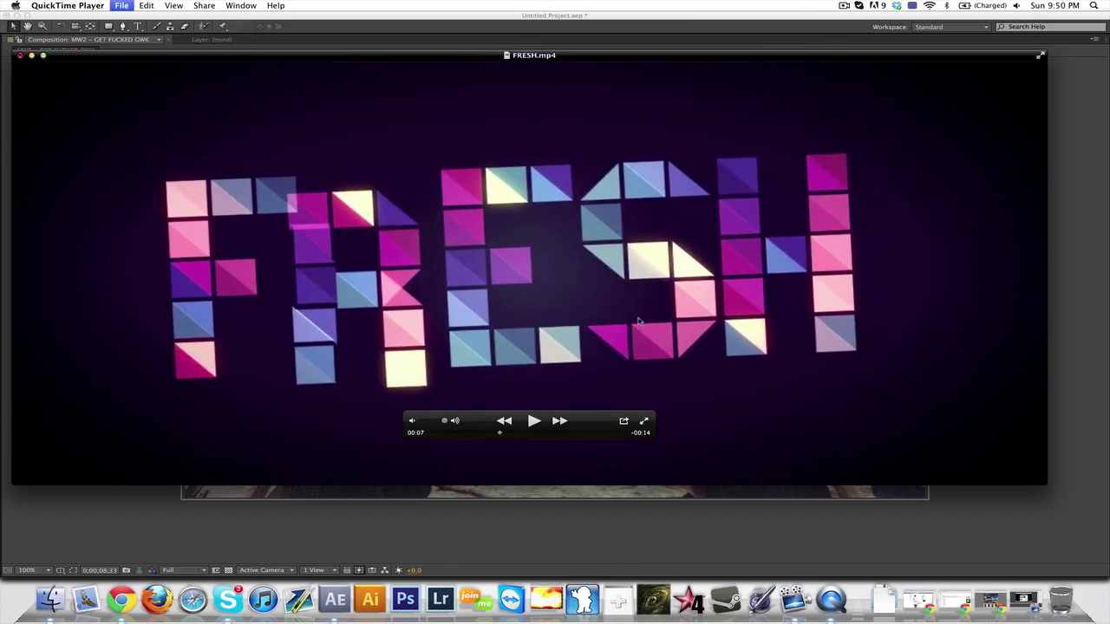
Quit QuickTime, switch to the CODHUT YouTube page in Chrome, and open the ScreenFlow menu
key(super+q)
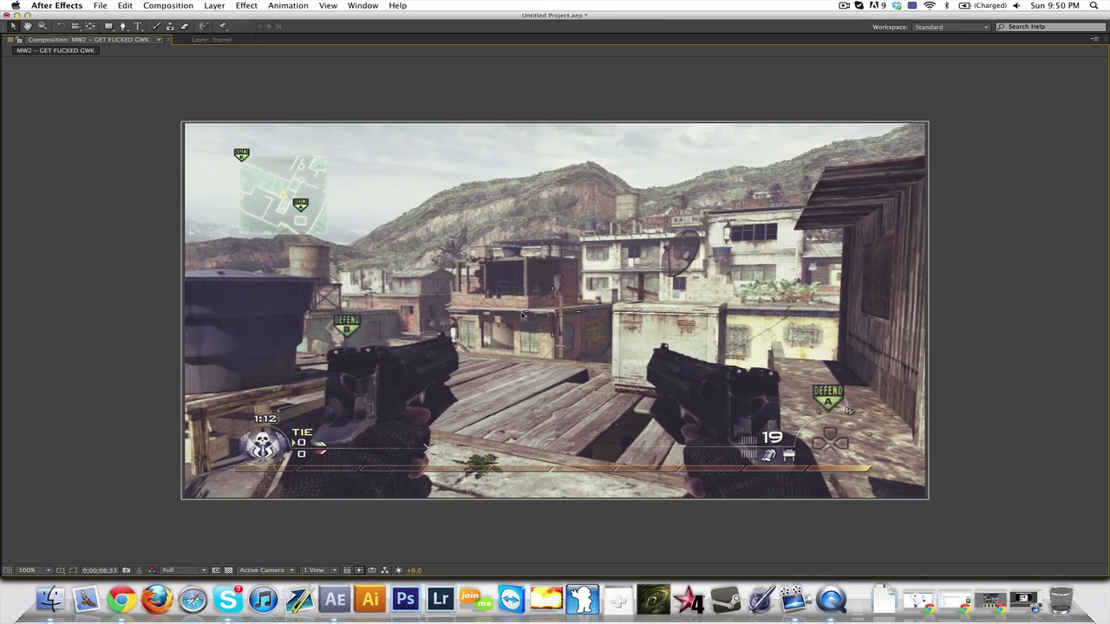
key(super+Tab)
key(super+Tab)
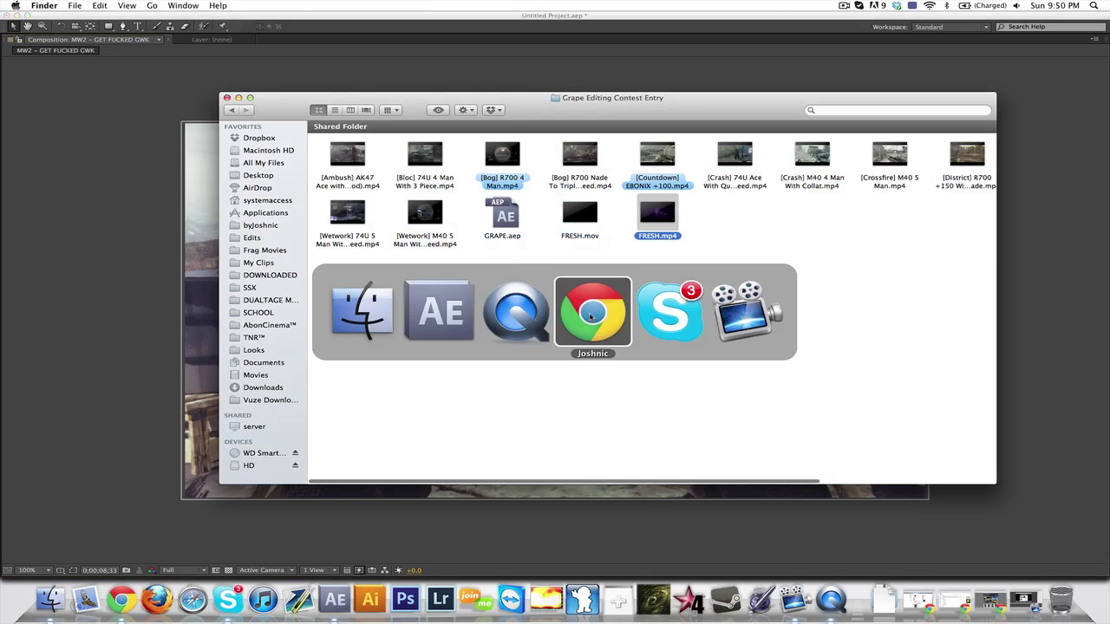
click(591, 316)
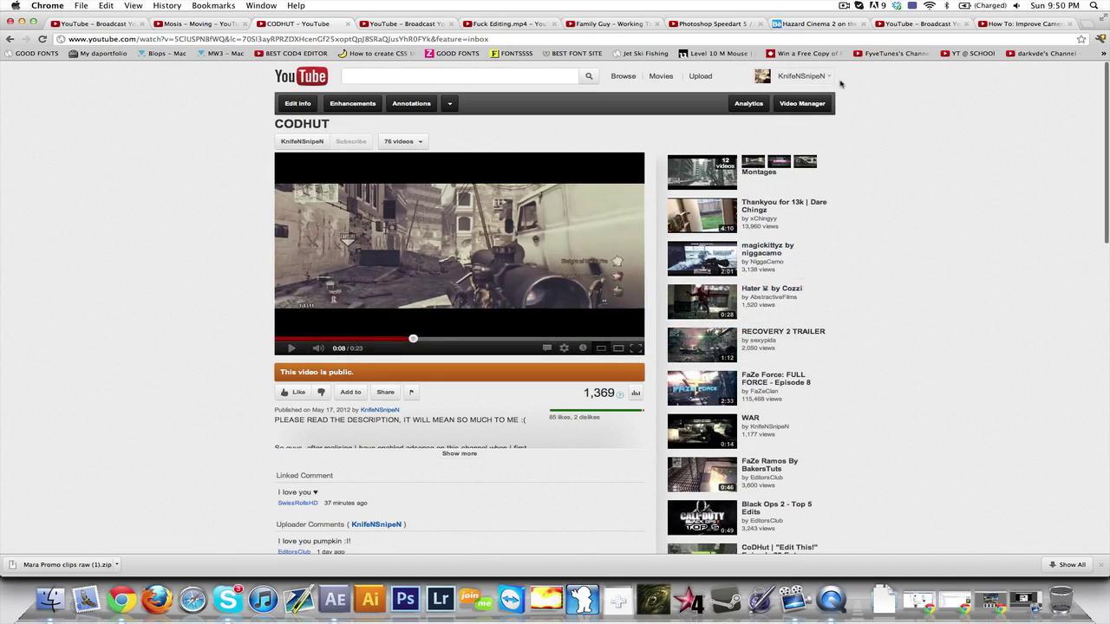
click(845, 6)
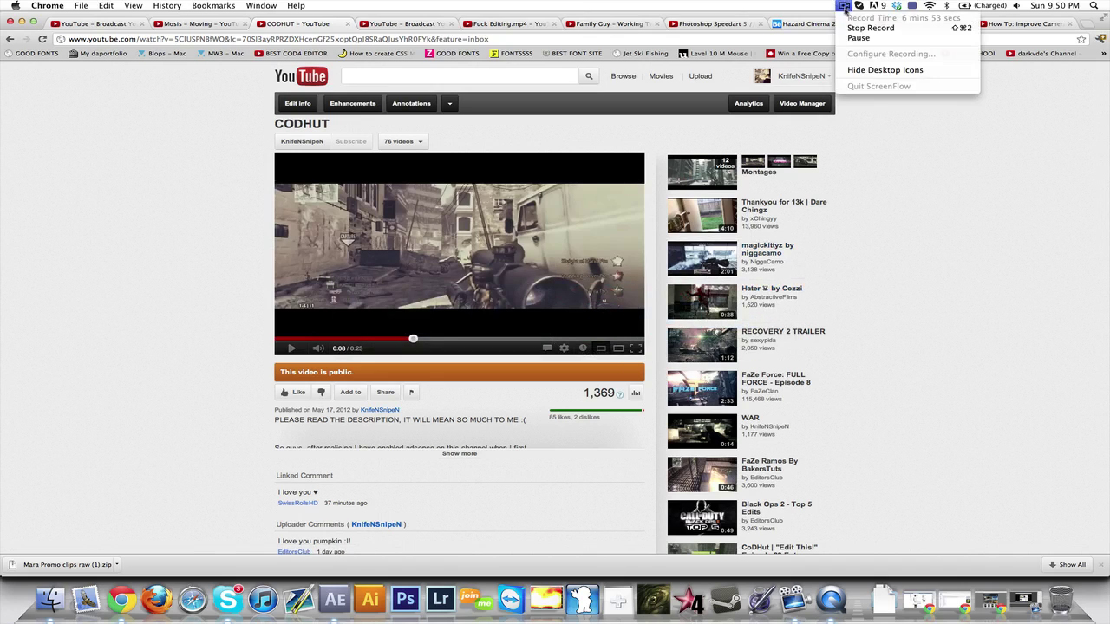